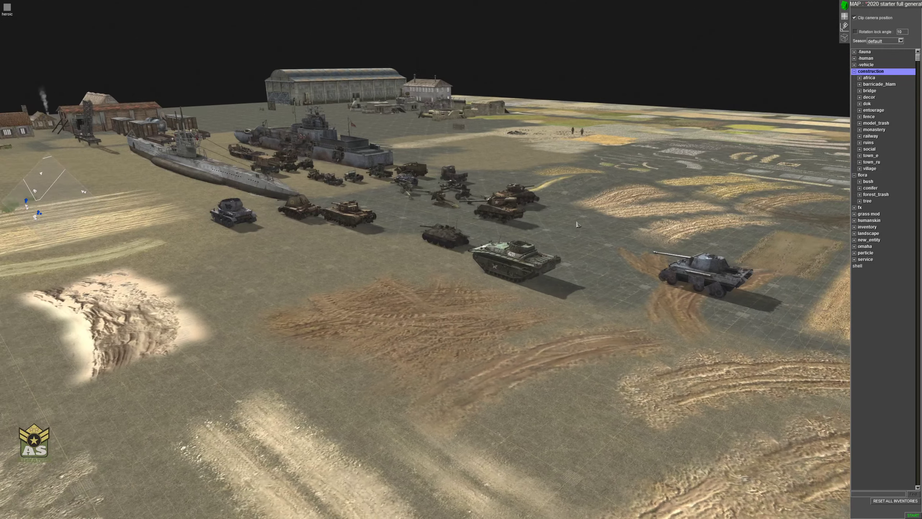
- Examine the map's tank line-up, the farmstead with the crashed plane, and the field of ground-texture samples
middle_click_drag(577, 222, 517, 231)
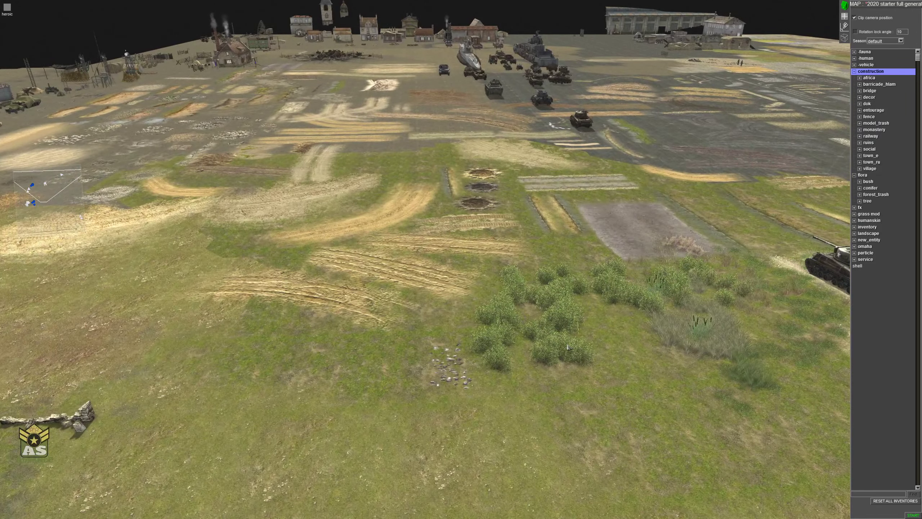
middle_click_drag(568, 347, 438, 357)
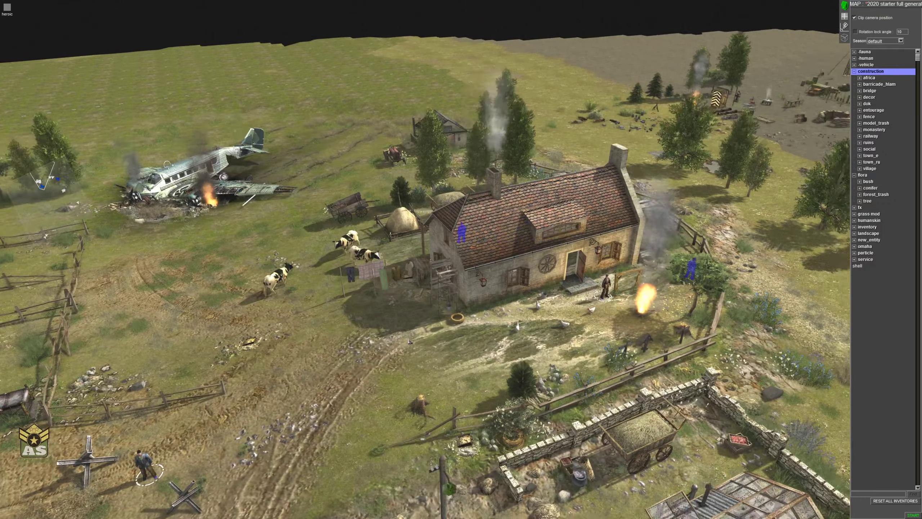
middle_click_drag(409, 342, 390, 336)
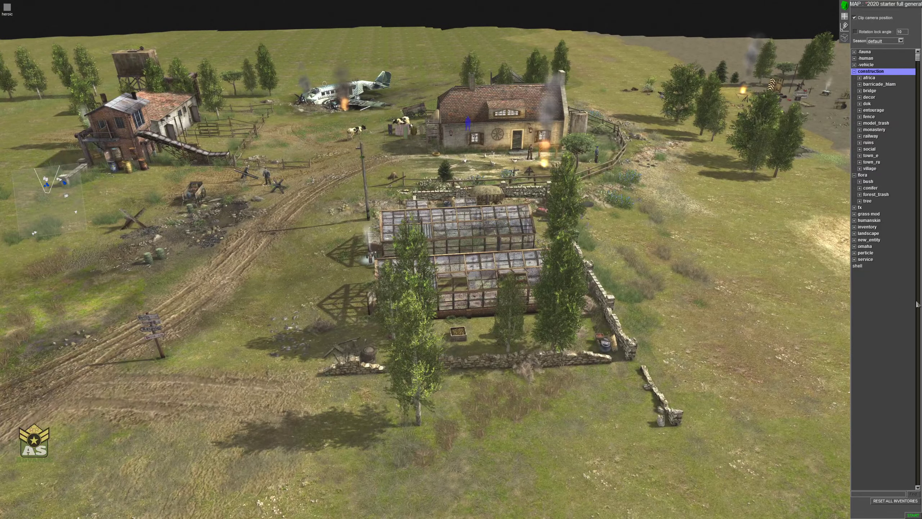
mouse_move(921, 305)
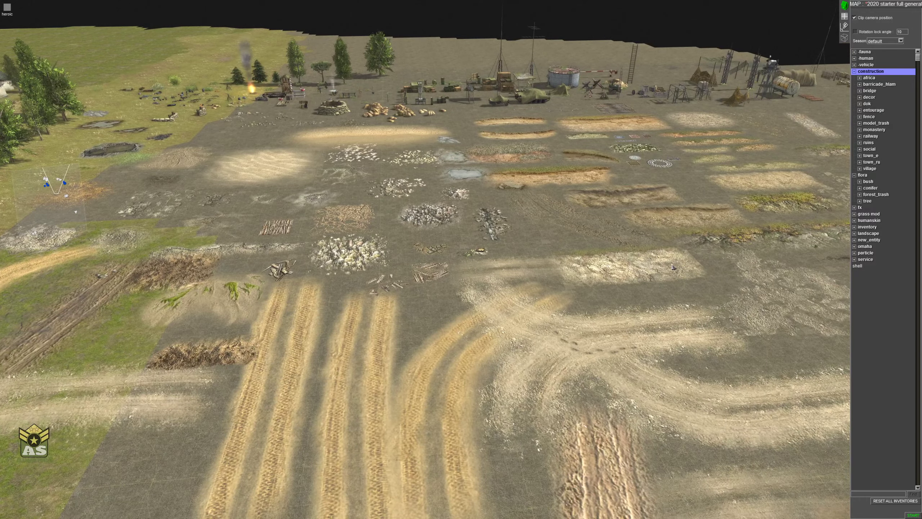
middle_click_drag(674, 268, 496, 250)
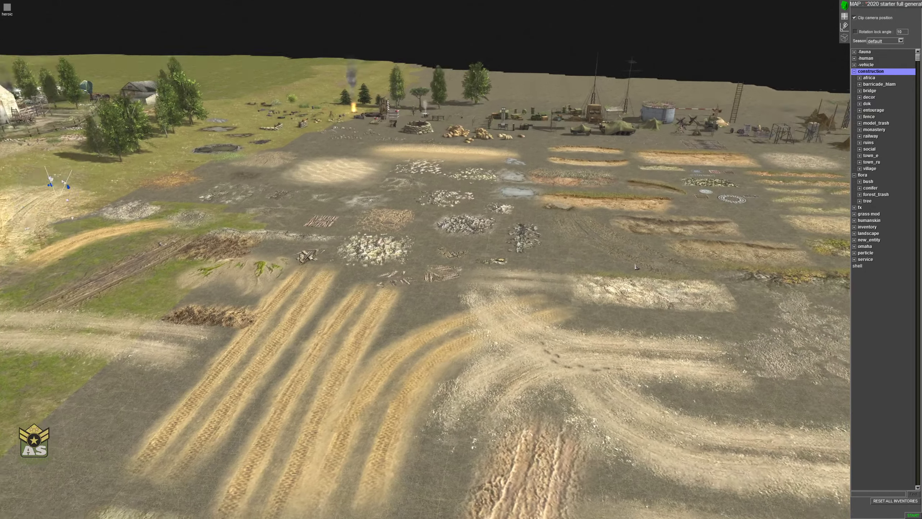
middle_click_drag(636, 266, 632, 267)
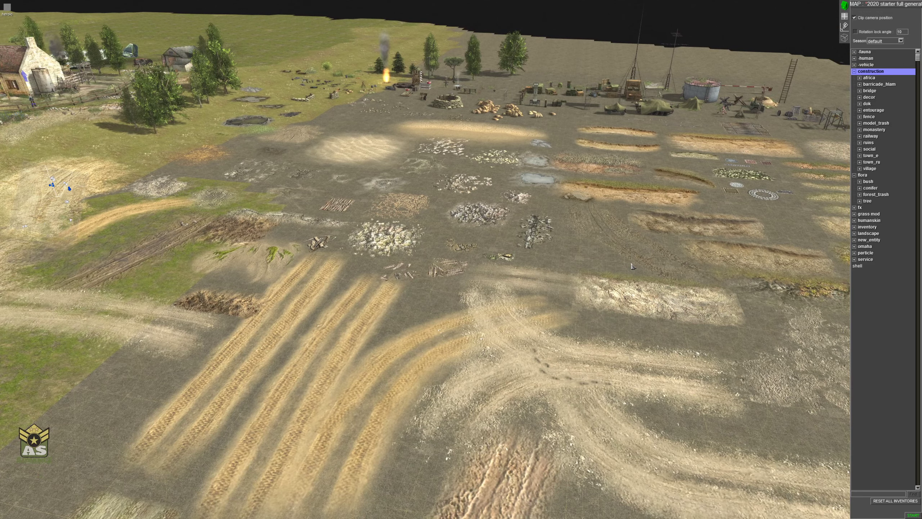
scroll(632, 267, "up", 5)
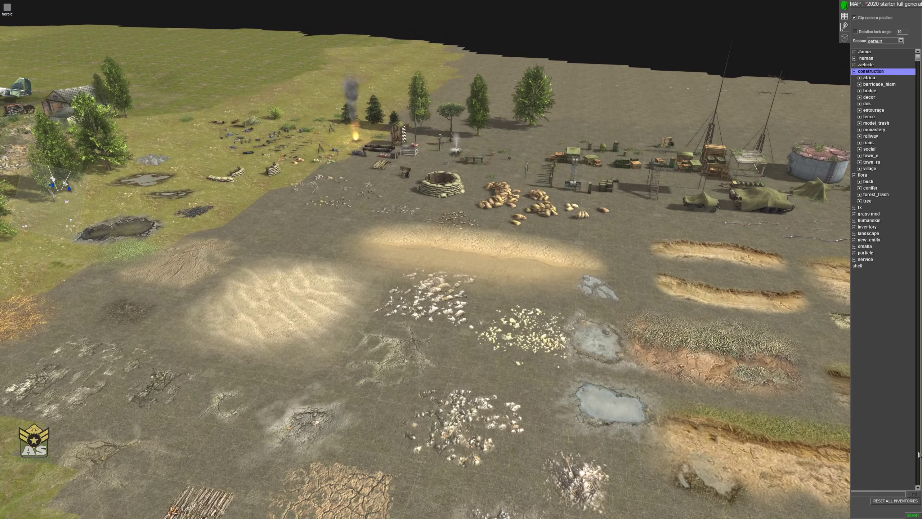
mouse_move(921, 452)
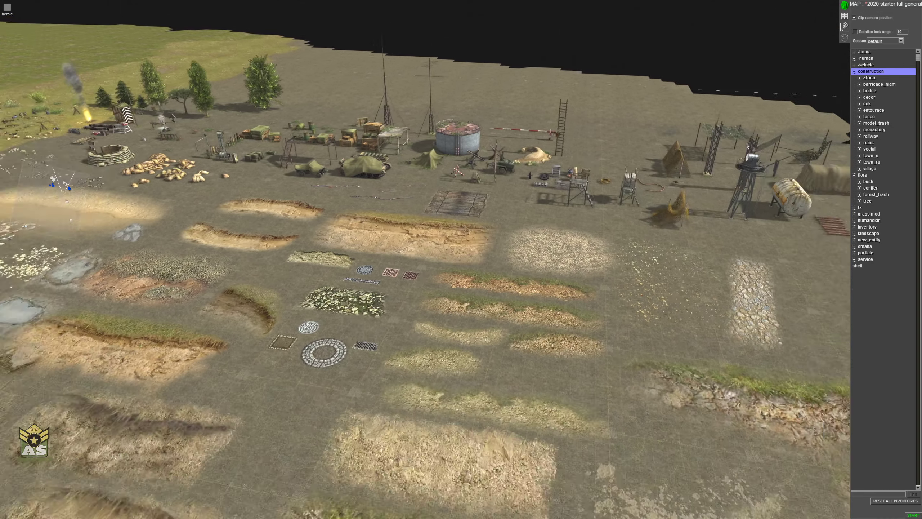
scroll(644, 453, "down", 3)
middle_click_drag(395, 362, 548, 346)
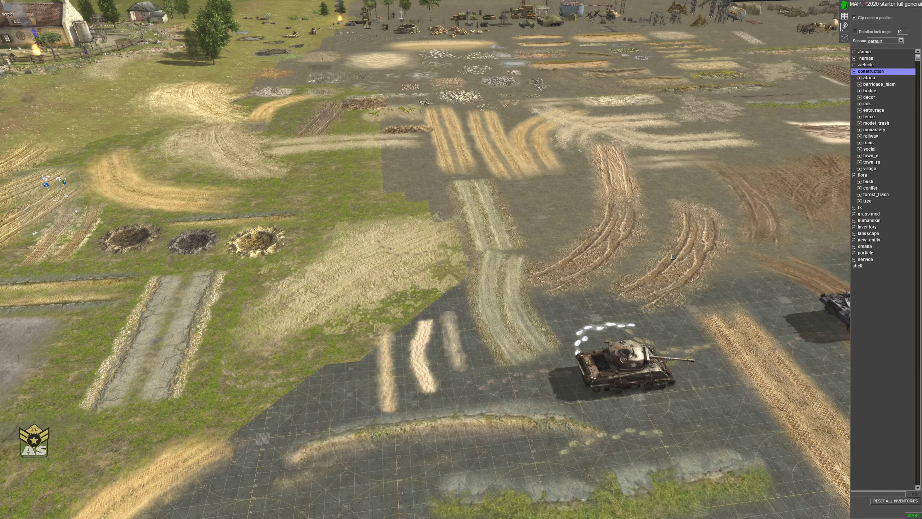
- Look over the construction props, from the outdoor furniture, fences and wooden bridges to the group of village houses
middle_click_drag(550, 222, 701, 218)
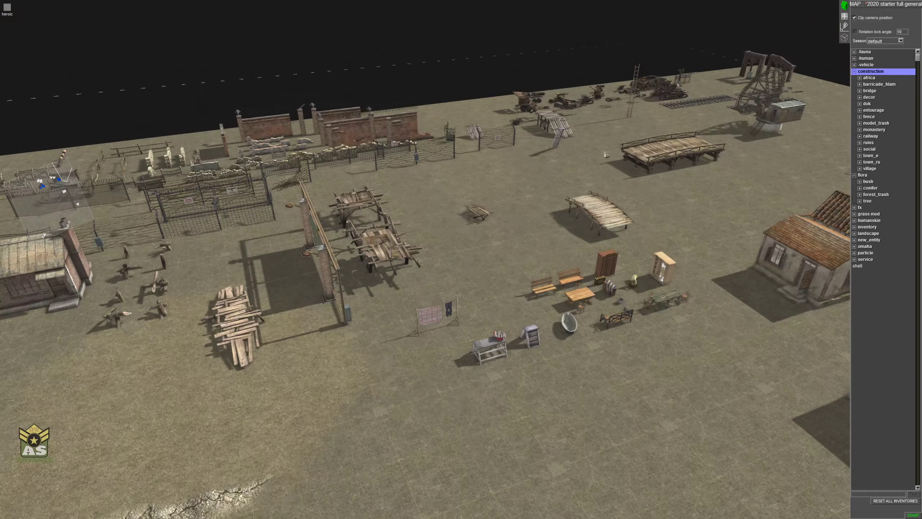
scroll(485, 361, "up", 5)
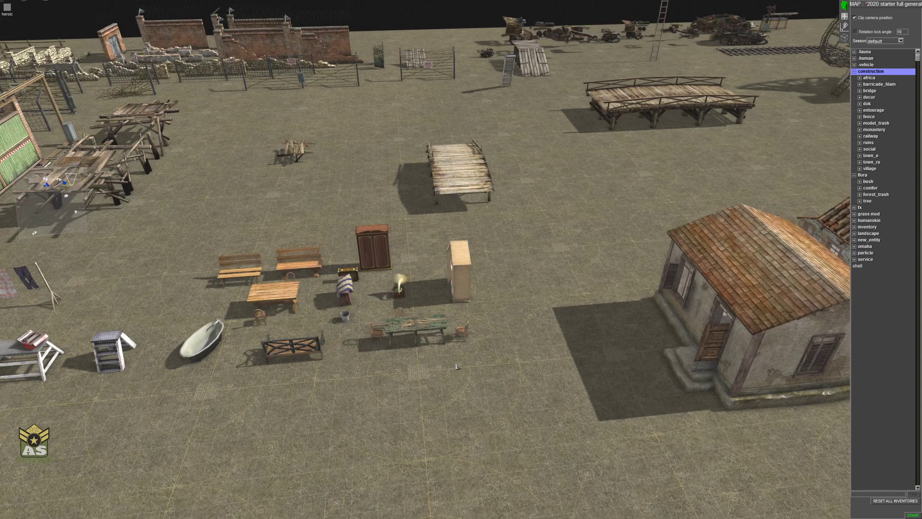
middle_click_drag(456, 366, 341, 269)
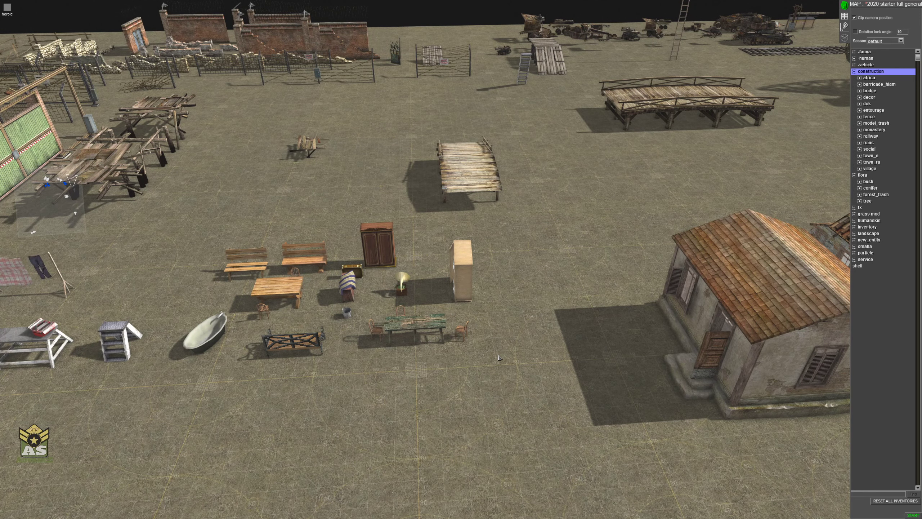
scroll(499, 357, "down", 3)
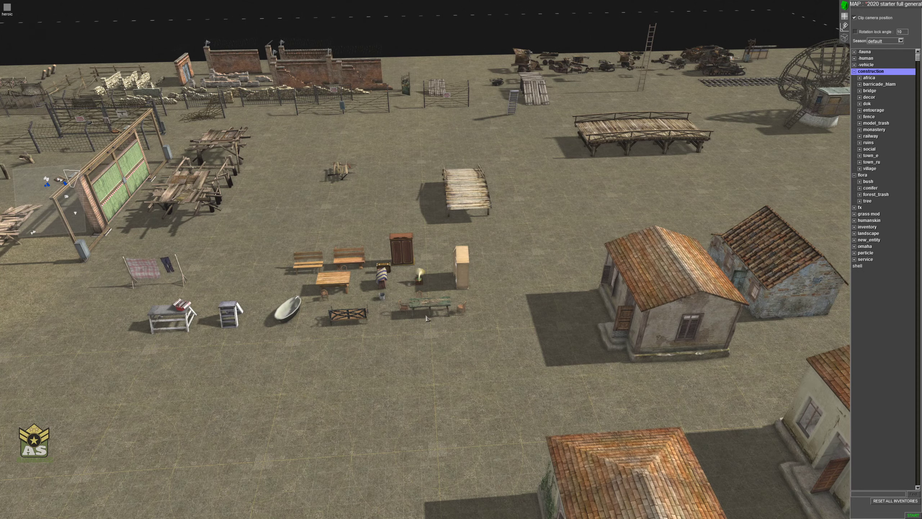
key("Left")
middle_click_drag(461, 416, 686, 355)
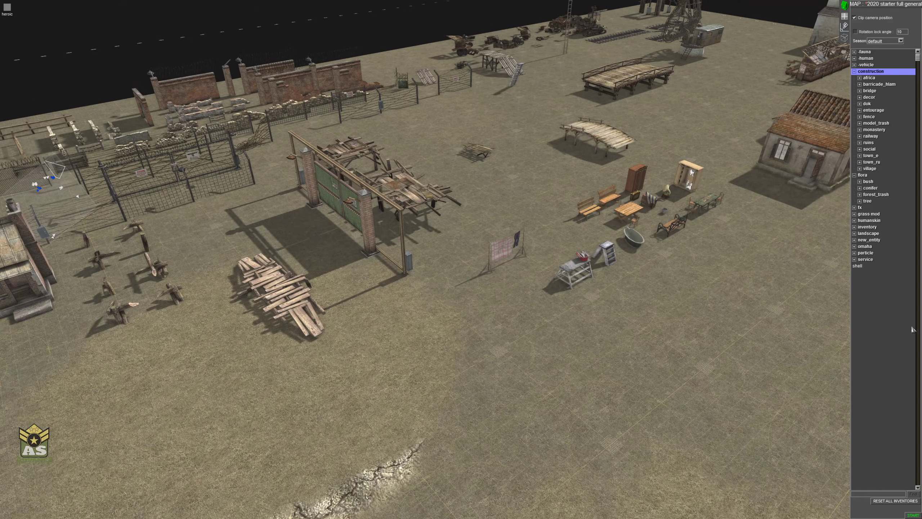
key("Right")
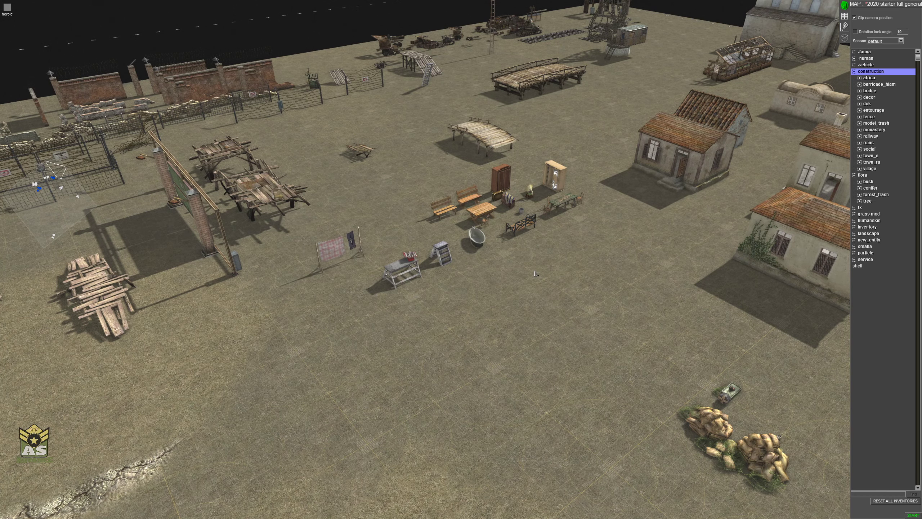
mouse_move(921, 414)
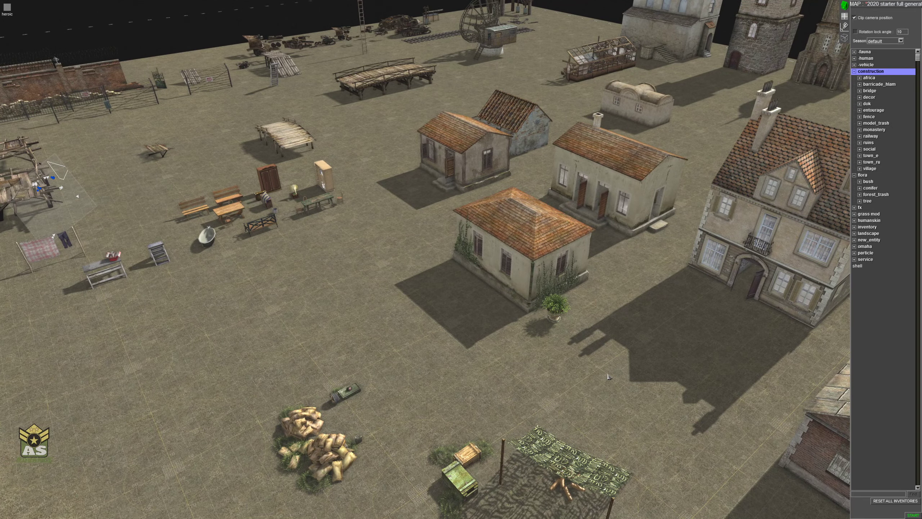
middle_click_drag(467, 341, 456, 326)
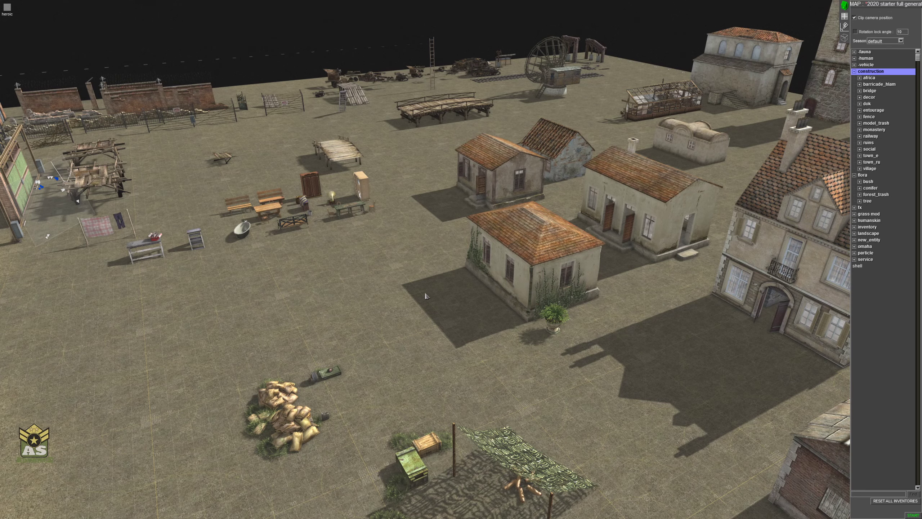
scroll(425, 296, "down", 3)
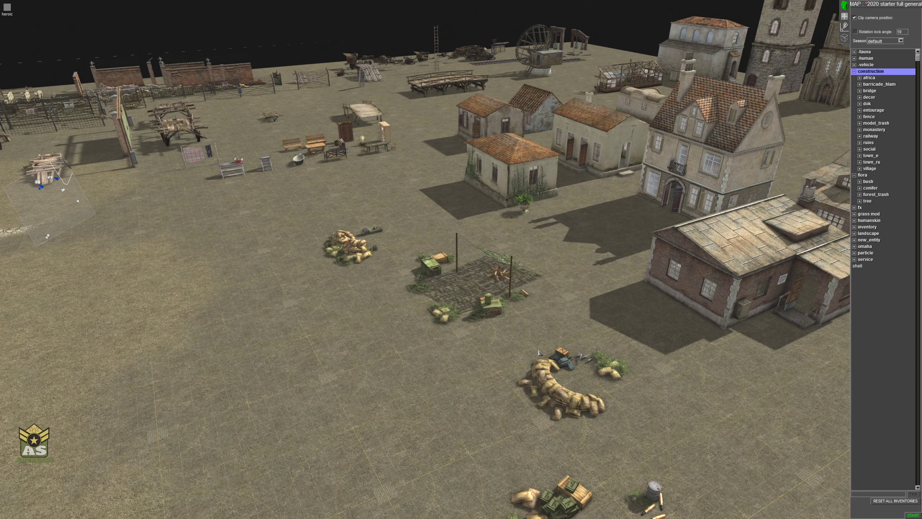
mouse_move(599, 1)
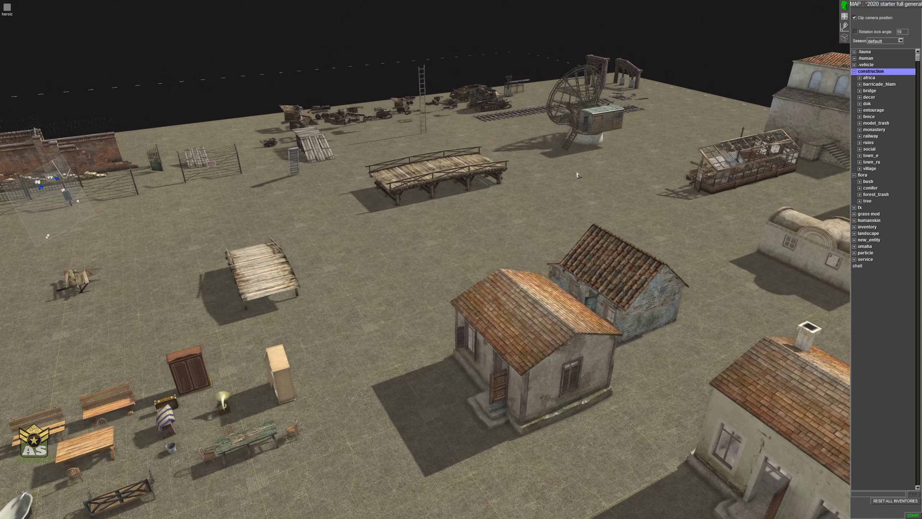
- Inspect the sandbag emplacements and the camouflage-net camp in front of the houses from several angles and distances
mouse_move(569, 518)
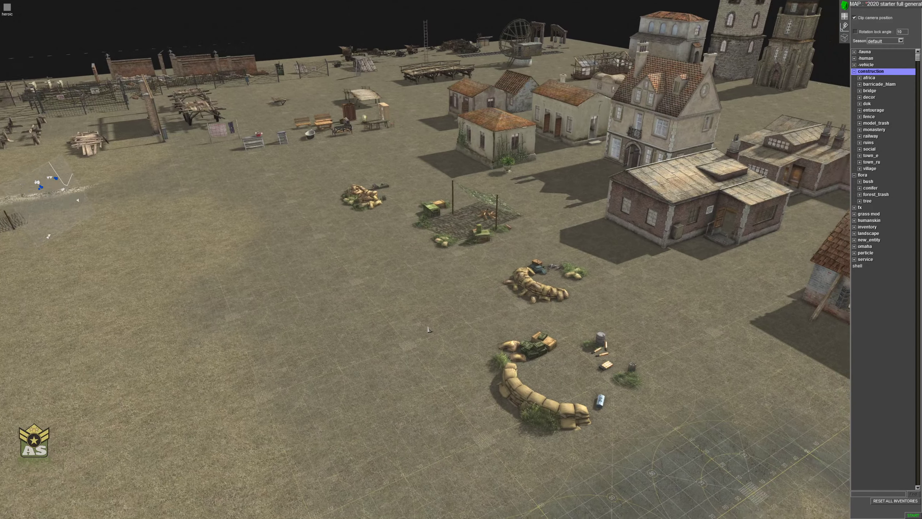
middle_click_drag(429, 329, 467, 335)
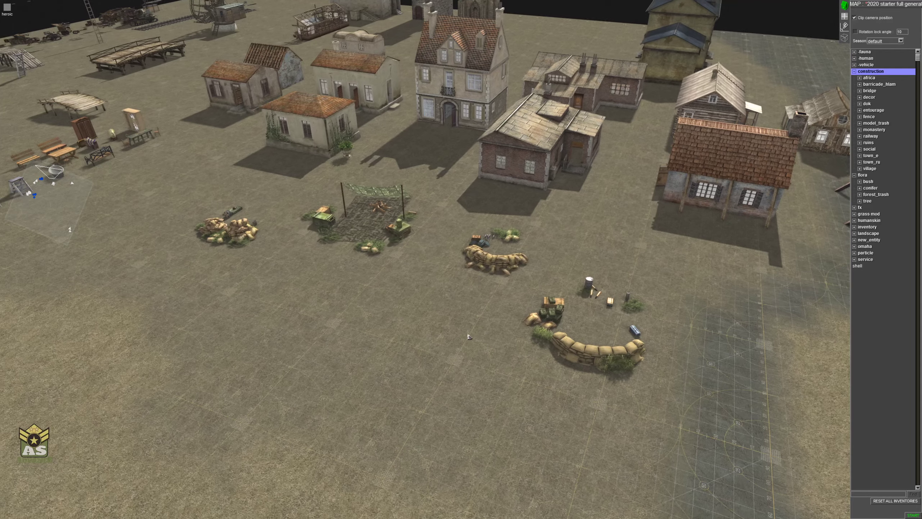
scroll(488, 305, "up", 2)
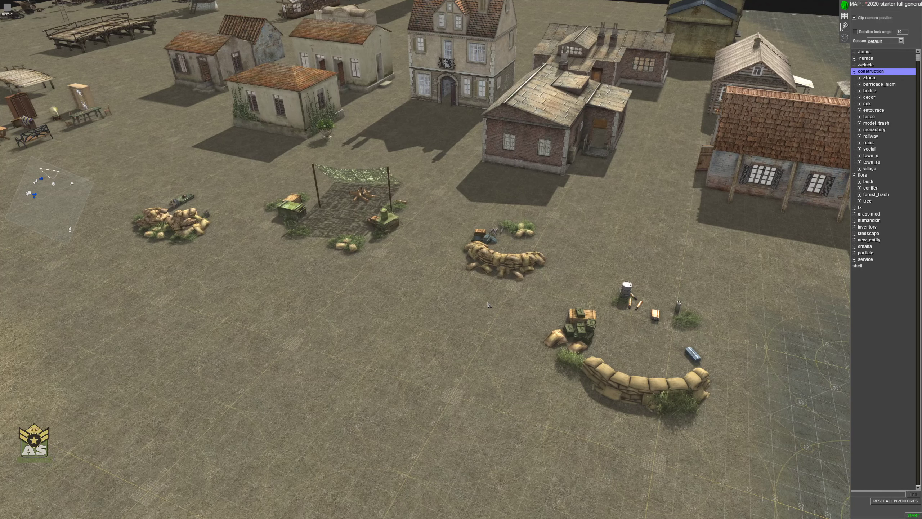
scroll(488, 305, "up", 2)
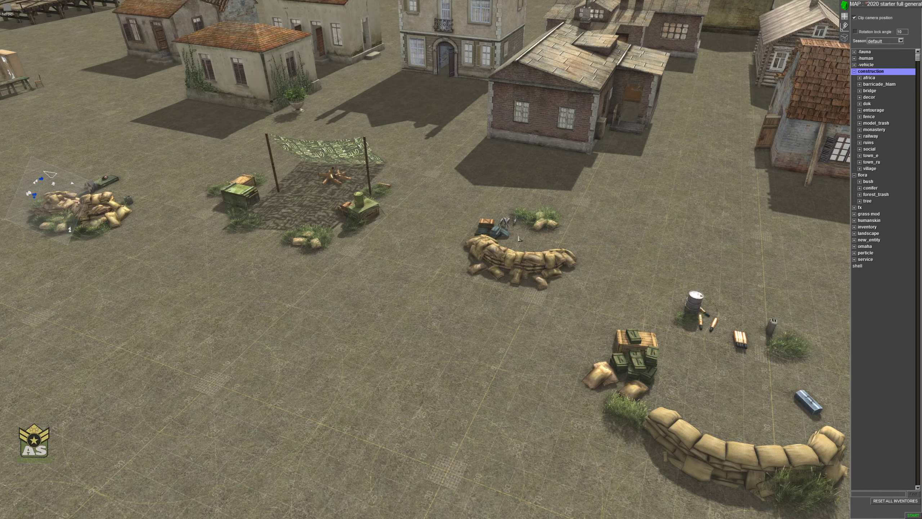
middle_click_drag(597, 246, 482, 246)
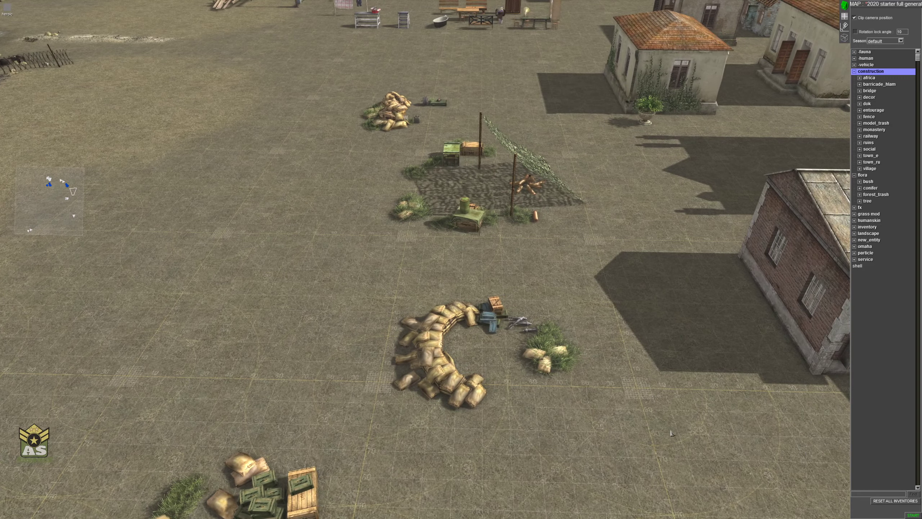
middle_click_drag(652, 422, 722, 400)
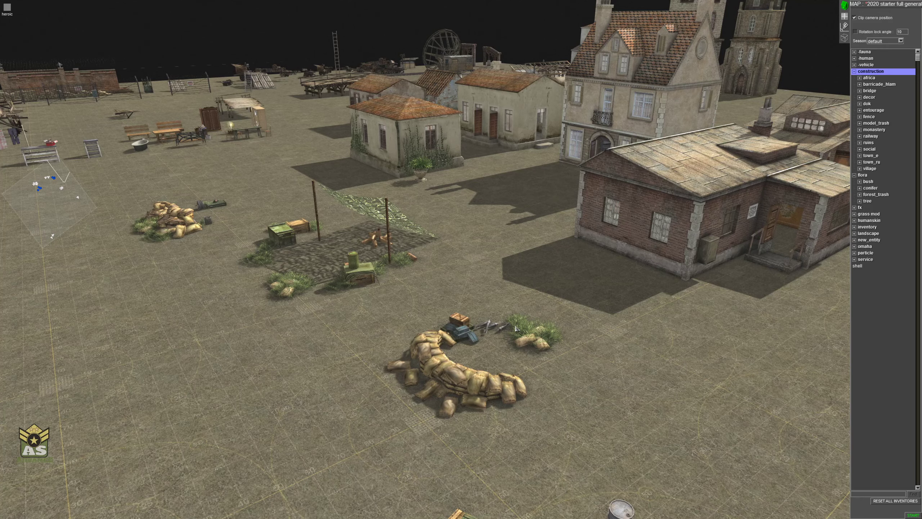
middle_click_drag(566, 356, 620, 359)
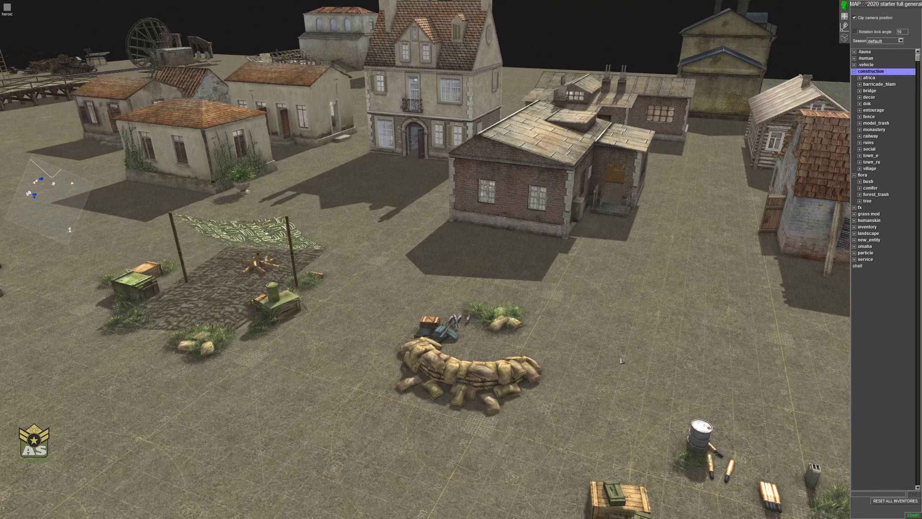
scroll(487, 338, "up", 5)
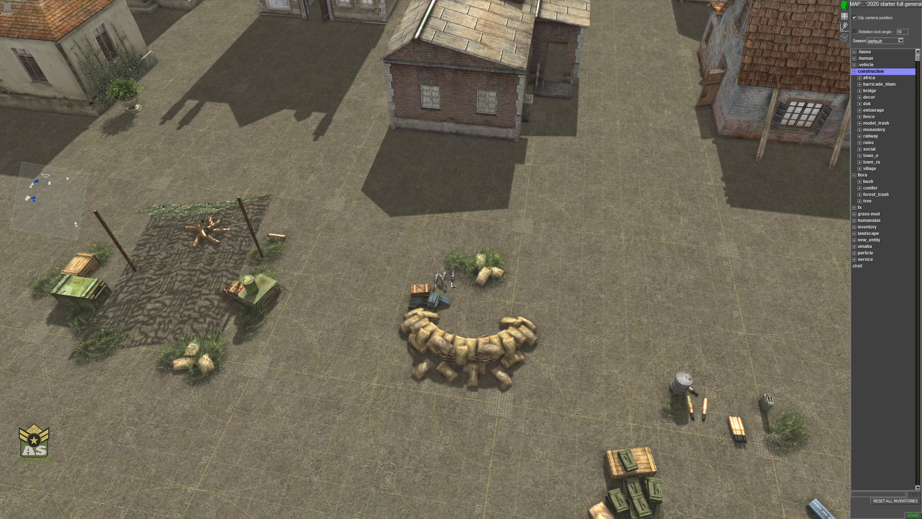
middle_click_drag(589, 301, 500, 334)
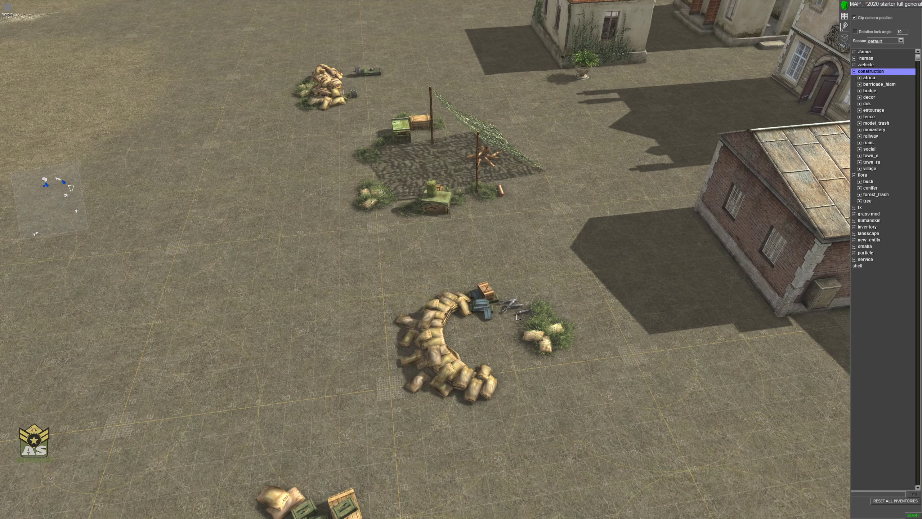
middle_click_drag(532, 409, 649, 369)
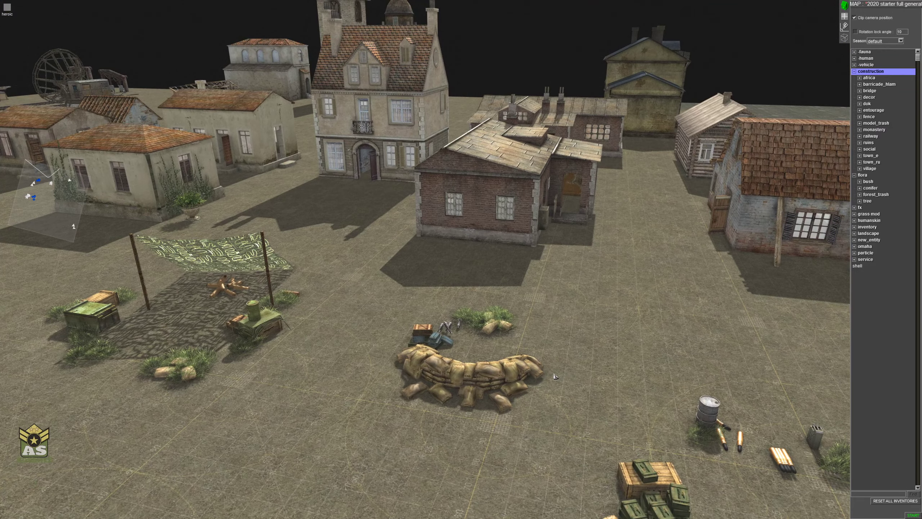
scroll(541, 398, "down", 5)
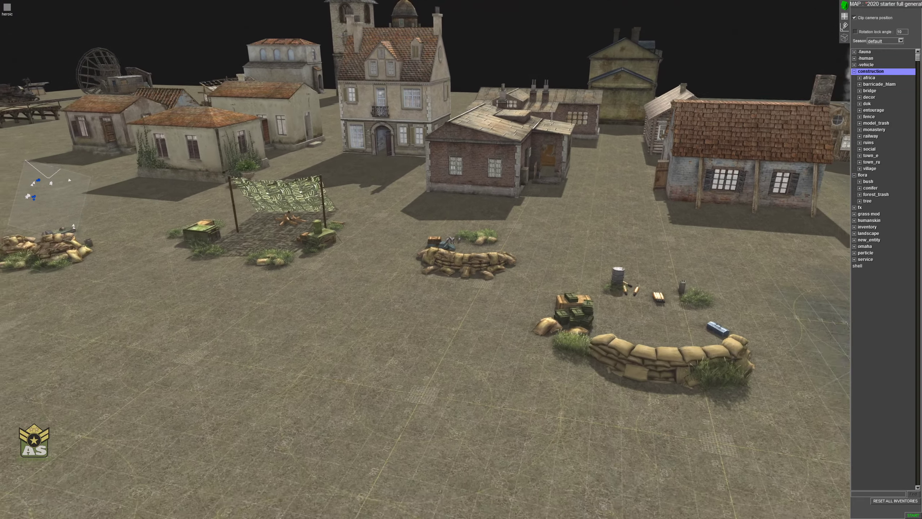
scroll(590, 343, "down", 3)
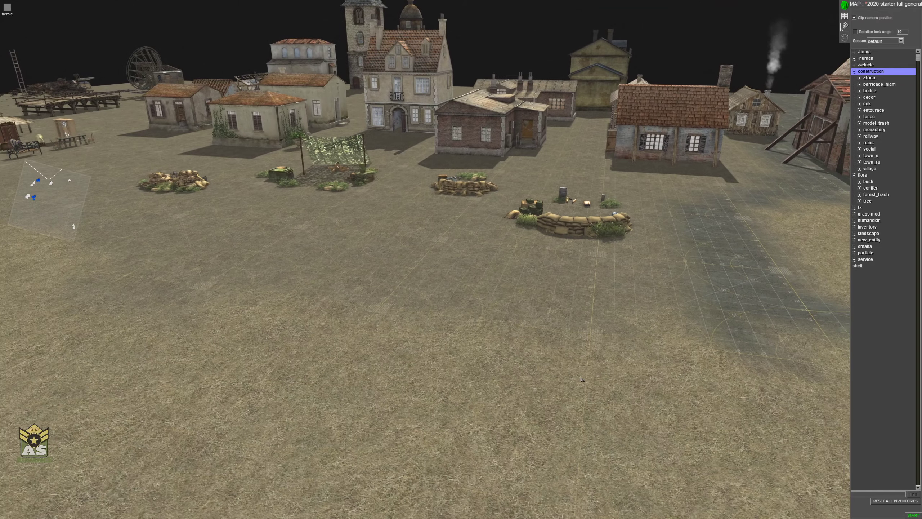
- Examine the destroyed tank scene with its scattered debris, barbed wire, craters and track marks from several sides
middle_click_drag(590, 343, 403, 343)
scroll(403, 342, "up", 5)
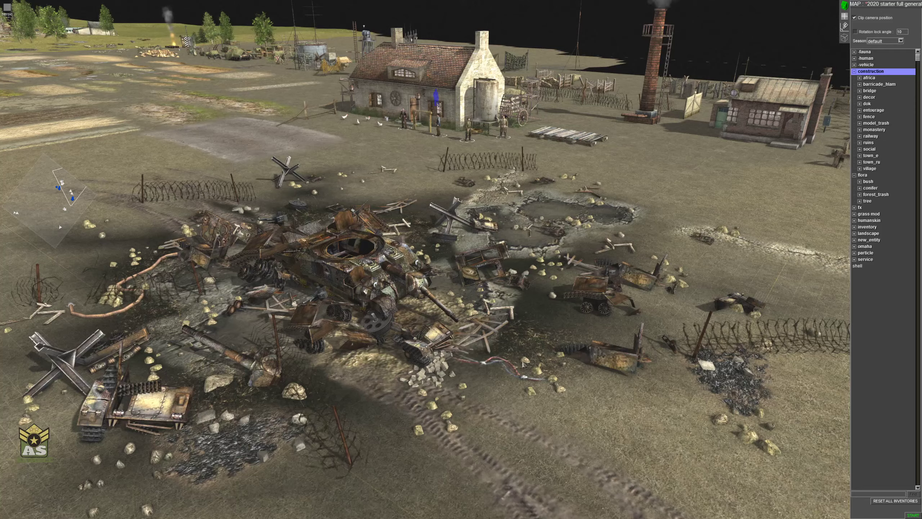
middle_click_drag(523, 364, 481, 403)
scroll(481, 403, "down", 3)
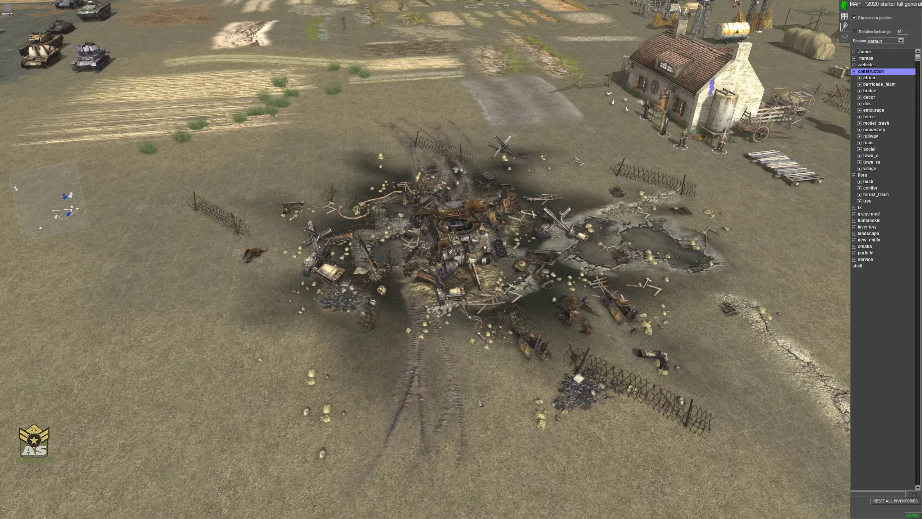
middle_click_drag(413, 399, 564, 399)
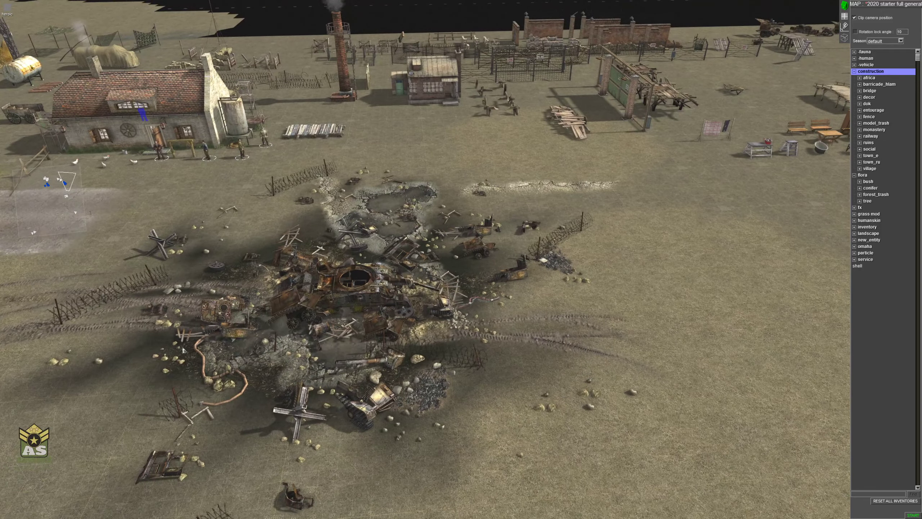
right_click_drag(184, 350, 516, 358)
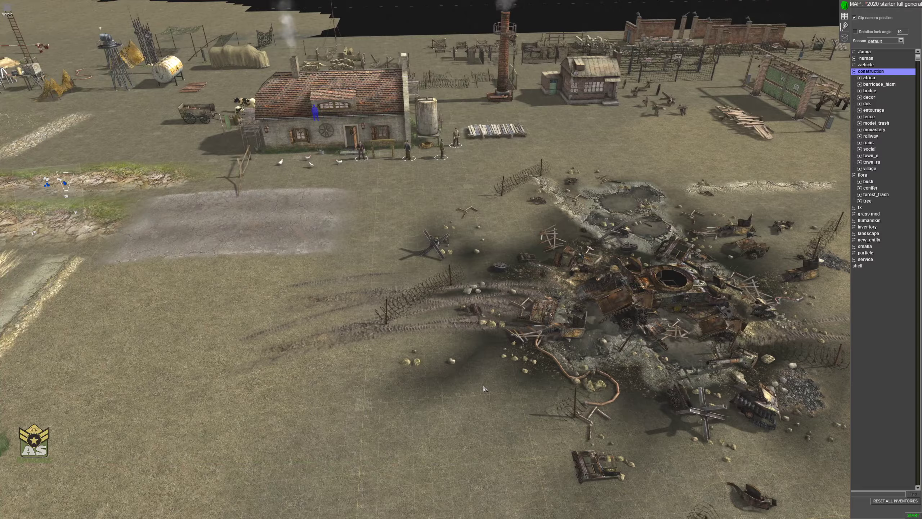
- View the destroyed tank scene once more from other angles, together with the neighbouring farmhouse and fields
middle_click_drag(484, 389, 546, 384)
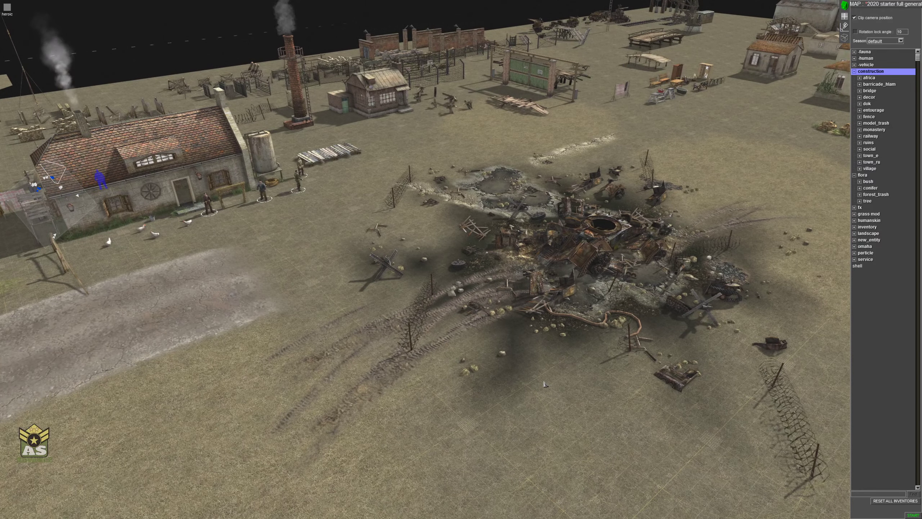
mouse_move(921, 429)
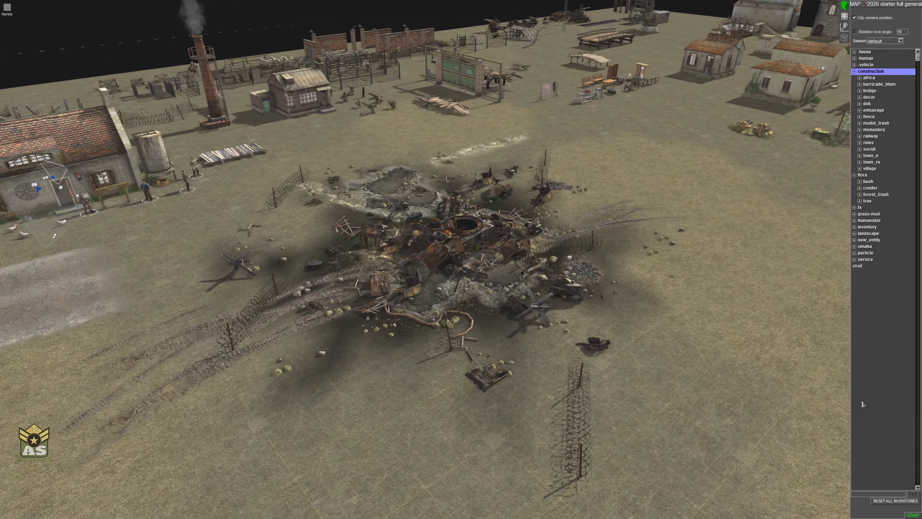
middle_click_drag(769, 388, 722, 385)
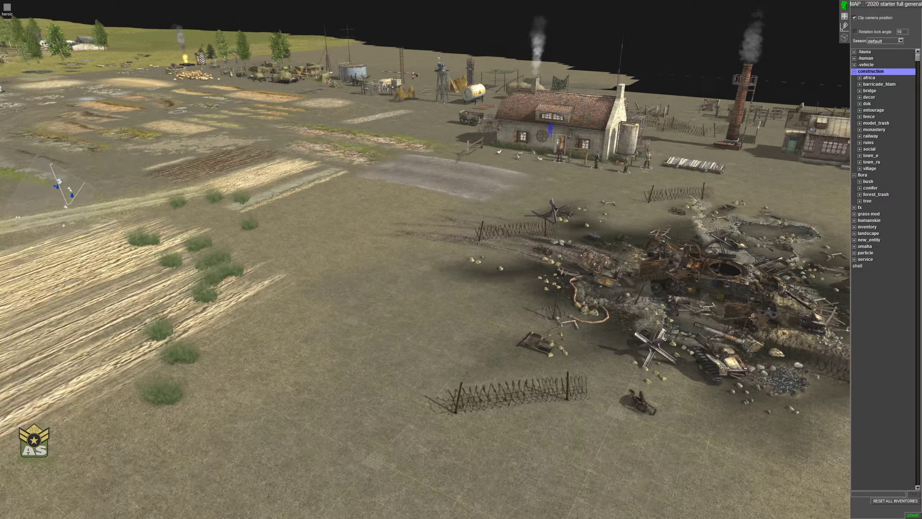
- Select the whole rubble pile near the two soldiers and move it from the gravel onto the plain dark ground patch
mouse_move(2, 90)
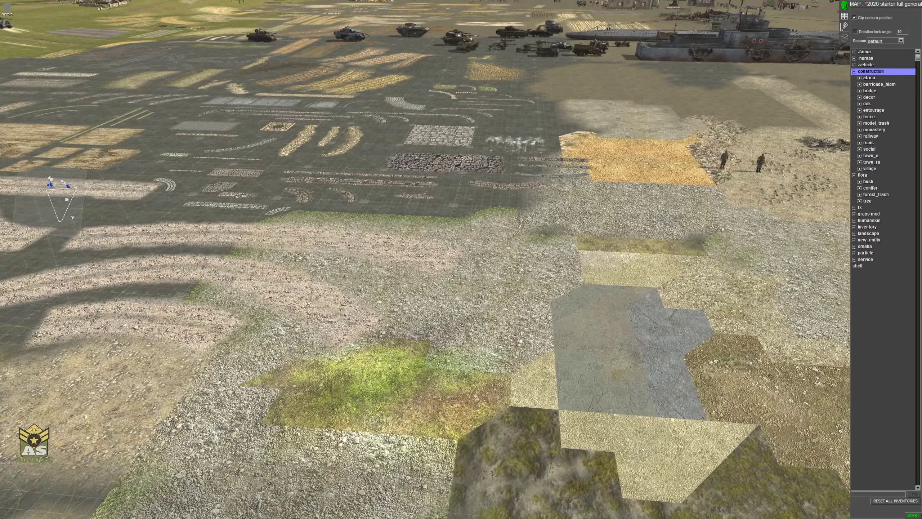
key("Right")
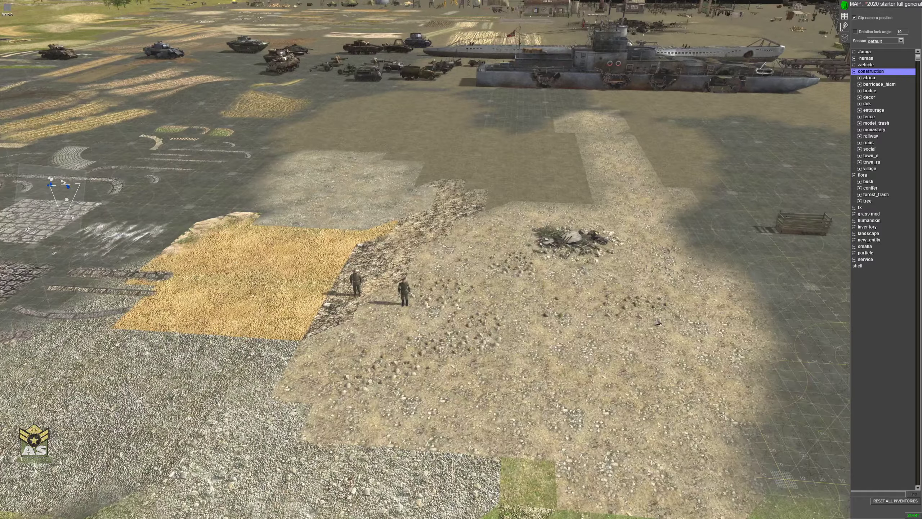
scroll(658, 321, "up", 5)
key("Right")
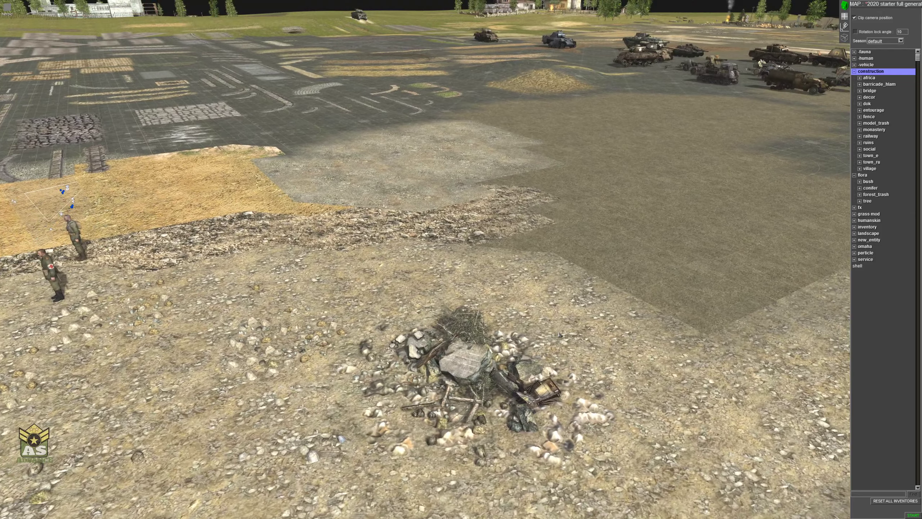
left_click_drag(603, 440, 603, 440)
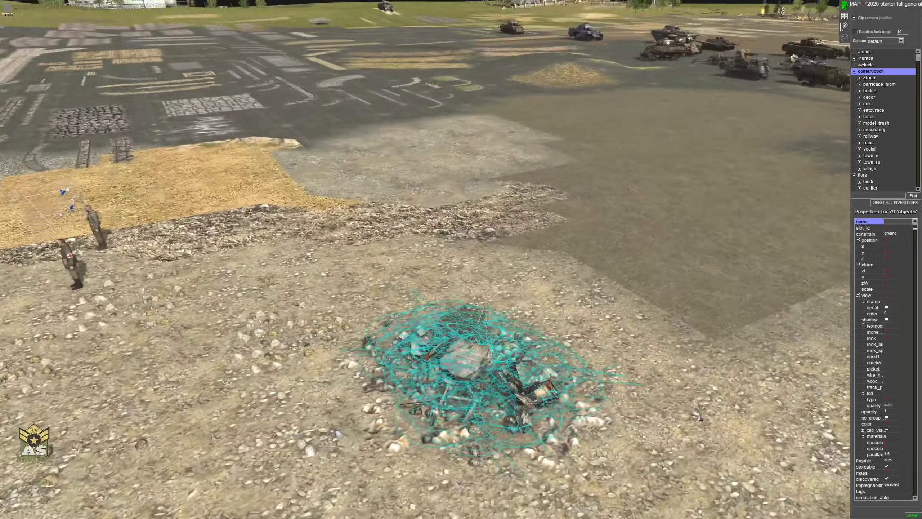
middle_click_drag(701, 417, 493, 382)
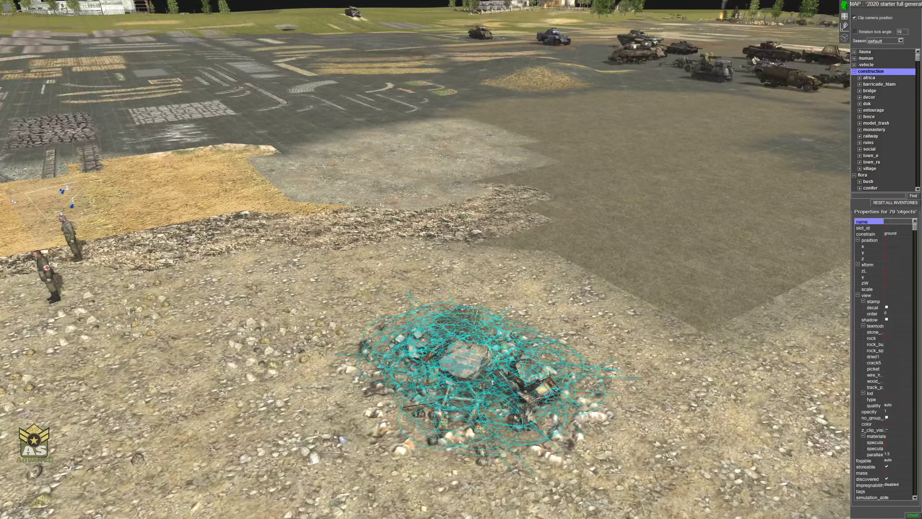
left_click(676, 235)
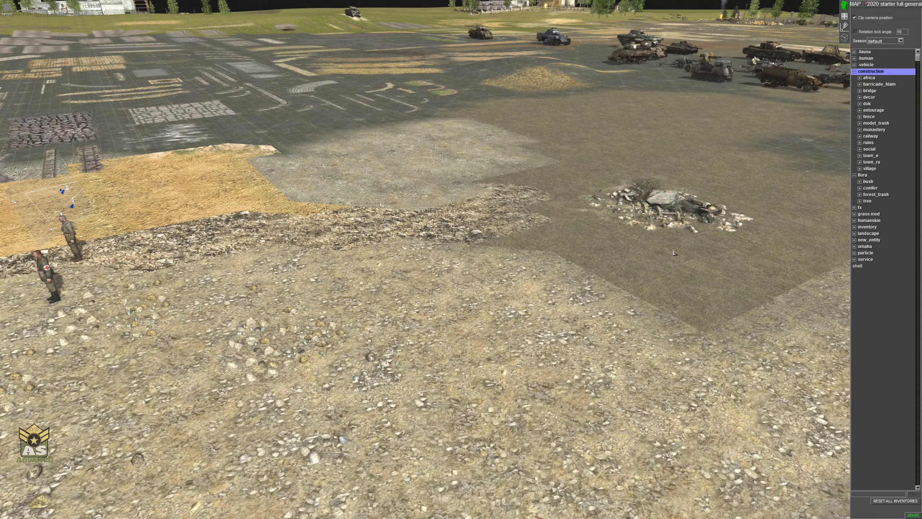
- Inspect the relocated rubble pile on its new ground from close up and from the opposite side
scroll(676, 234, "up", 5)
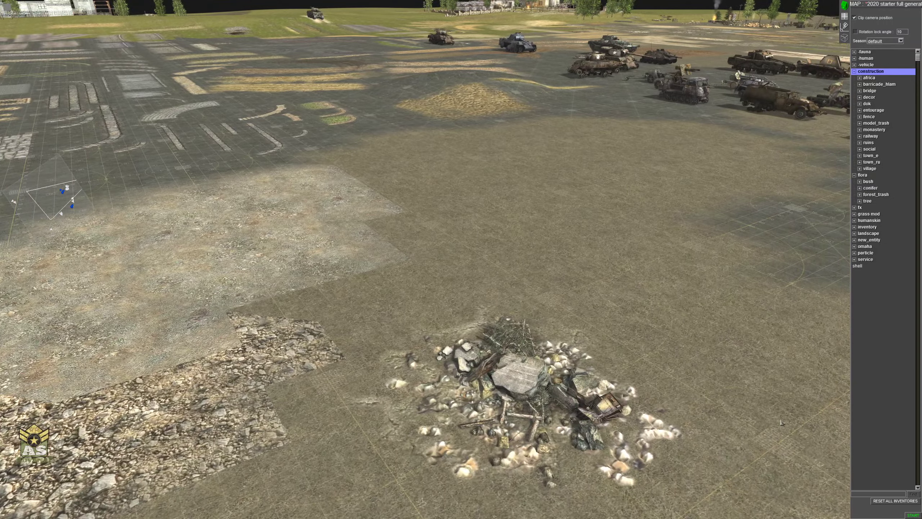
middle_click_drag(686, 378, 748, 360)
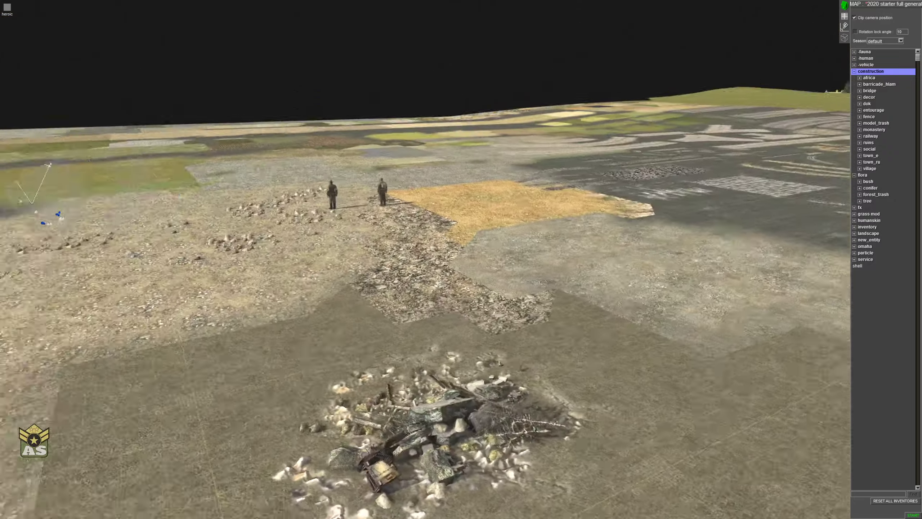
middle_click_drag(500, 362, 721, 380)
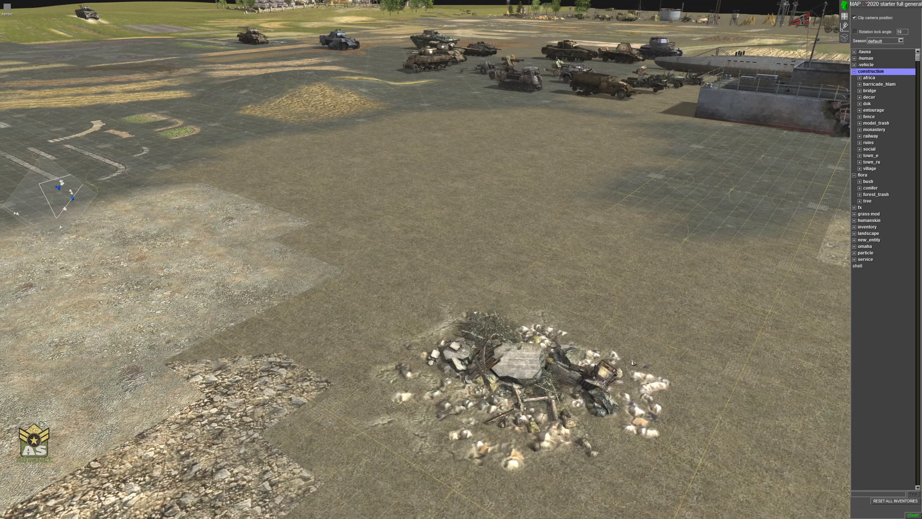
scroll(633, 362, "down", 5)
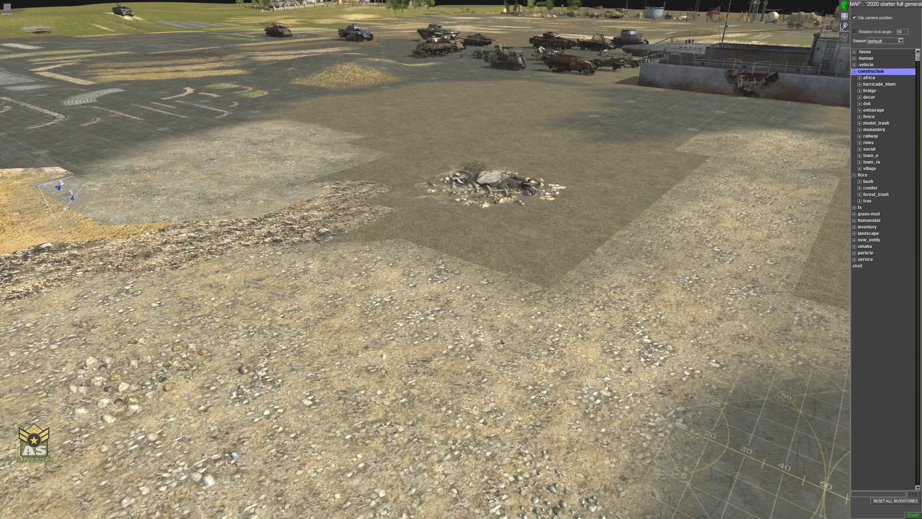
- Examine the ground-texture patches beyond the rubble pile, especially the large grass area and the bare soil beside it
key("Down")
middle_click_drag(501, 342, 485, 237)
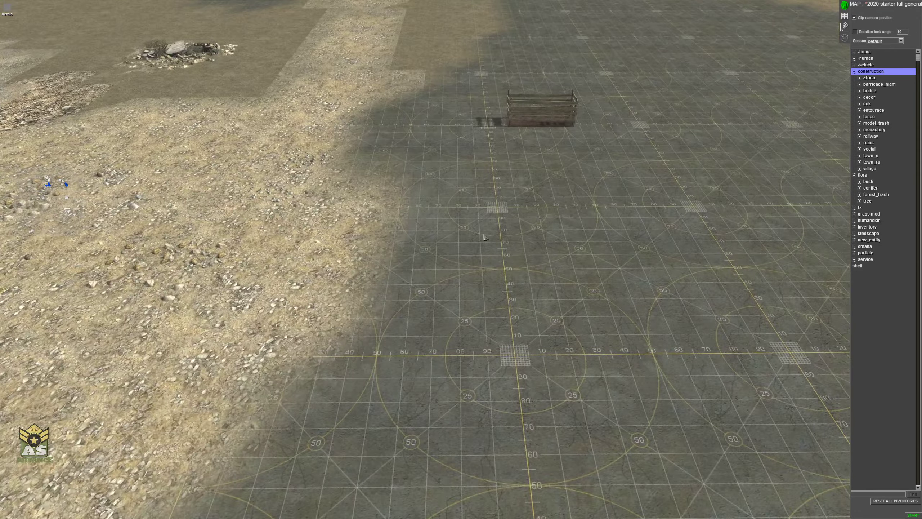
key("Down")
scroll(531, 286, "down", 4)
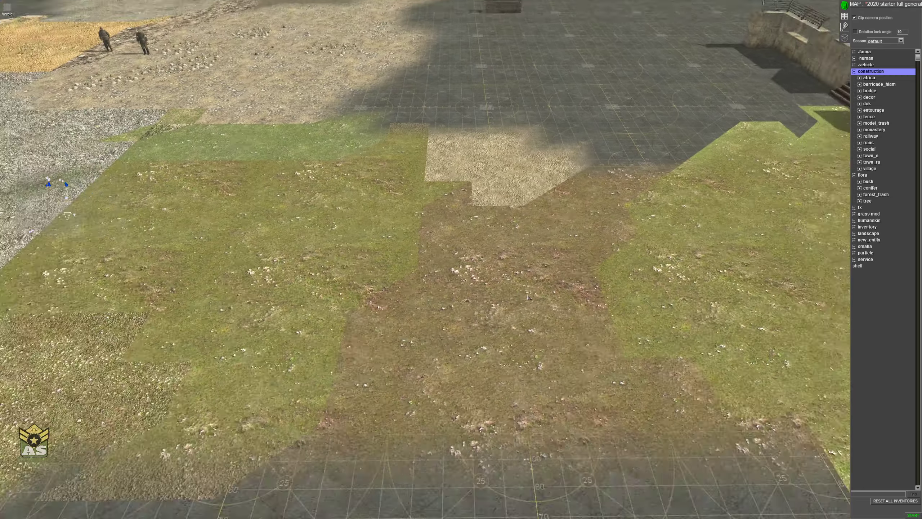
scroll(531, 286, "down", 2)
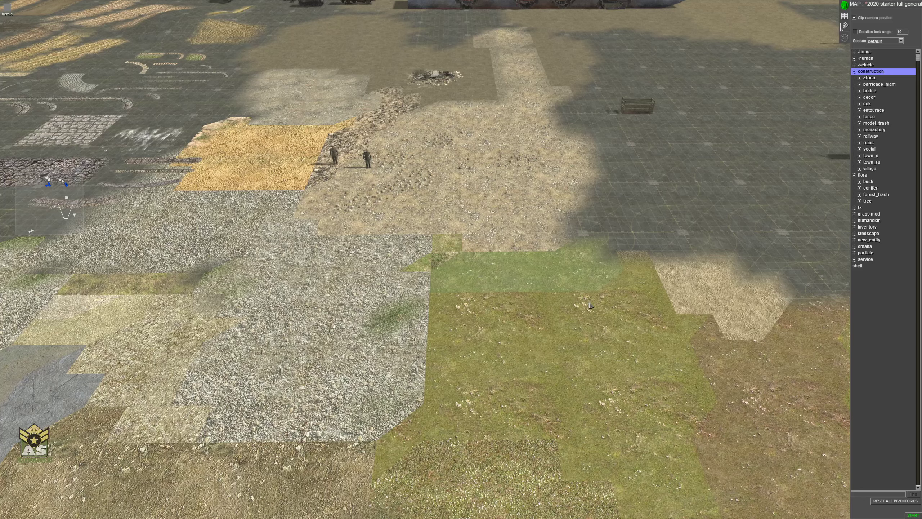
scroll(627, 427, "up", 3)
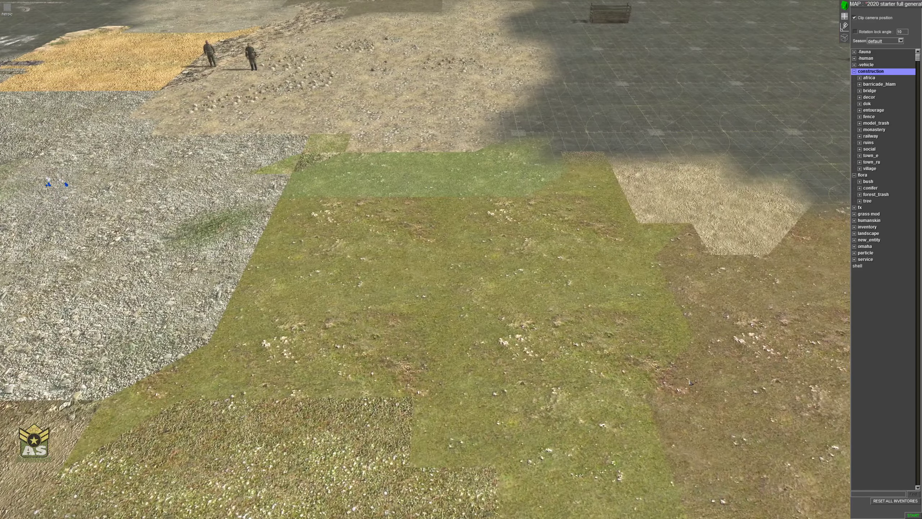
scroll(579, 344, "up", 2)
mouse_move(552, 322)
middle_mouse_down()
mouse_move(519, 310)
mouse_move(558, 314)
middle_mouse_up()
scroll(558, 314, "down", 2)
scroll(530, 317, "down", 1)
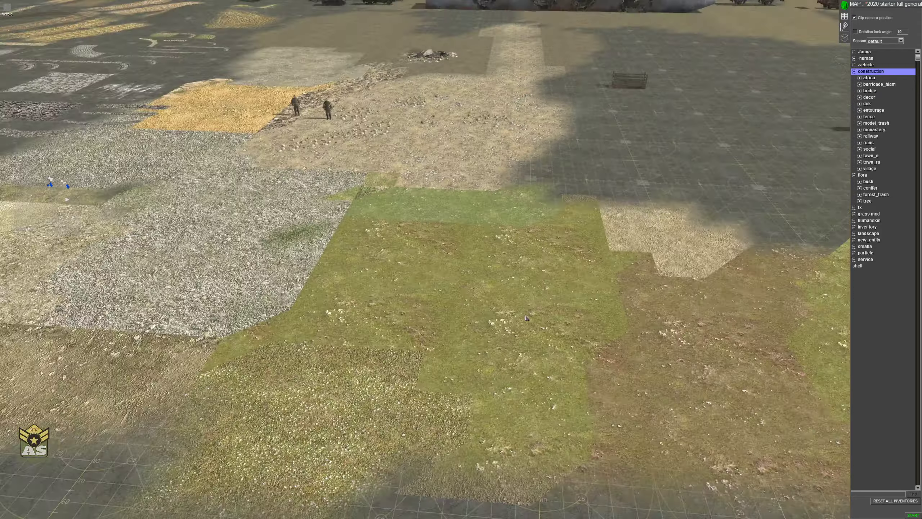
scroll(527, 318, "up", 1)
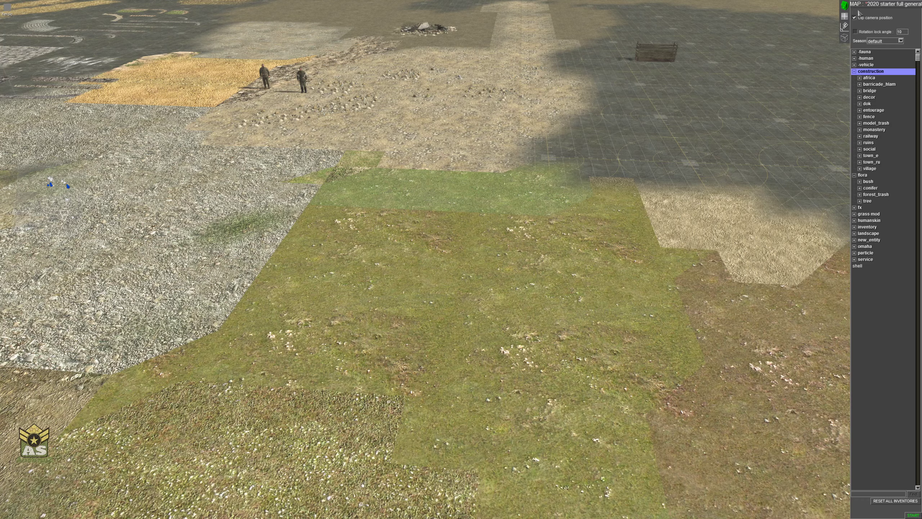
- Switch to land texture editing, sample the texture of the large grass patch and preview its image file
left_click(845, 17)
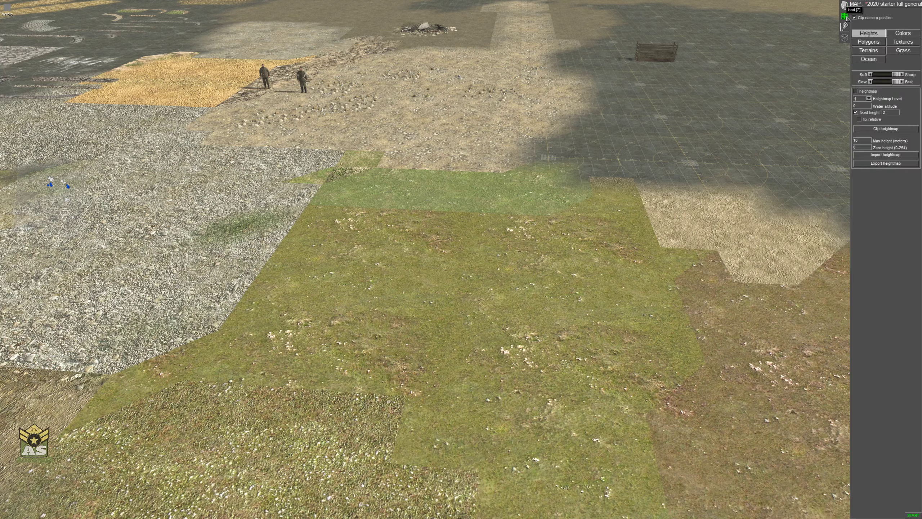
left_click(904, 42)
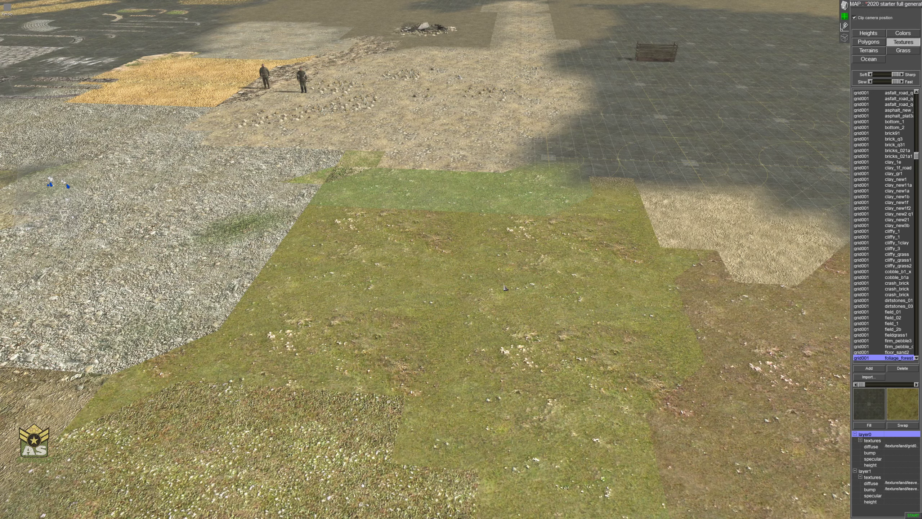
left_click(509, 301, "ctrl")
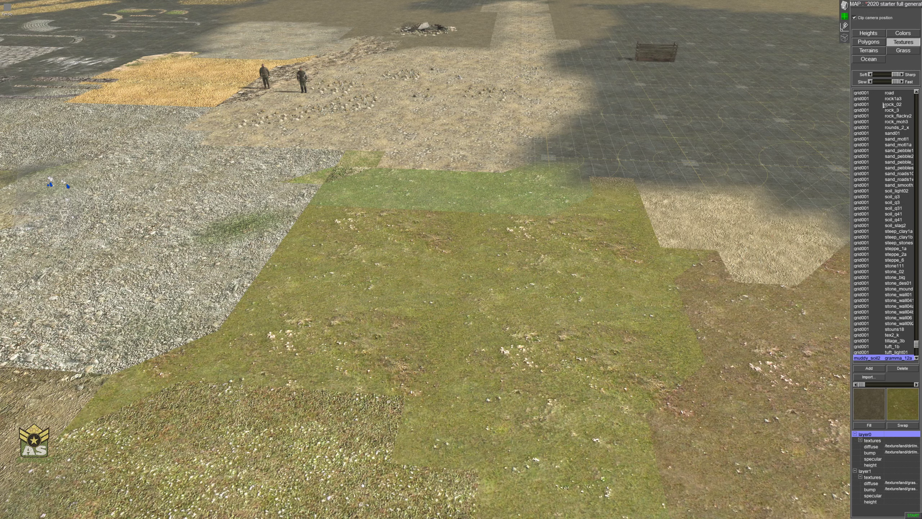
scroll(875, 179, "down", 1)
scroll(875, 218, "up", 4)
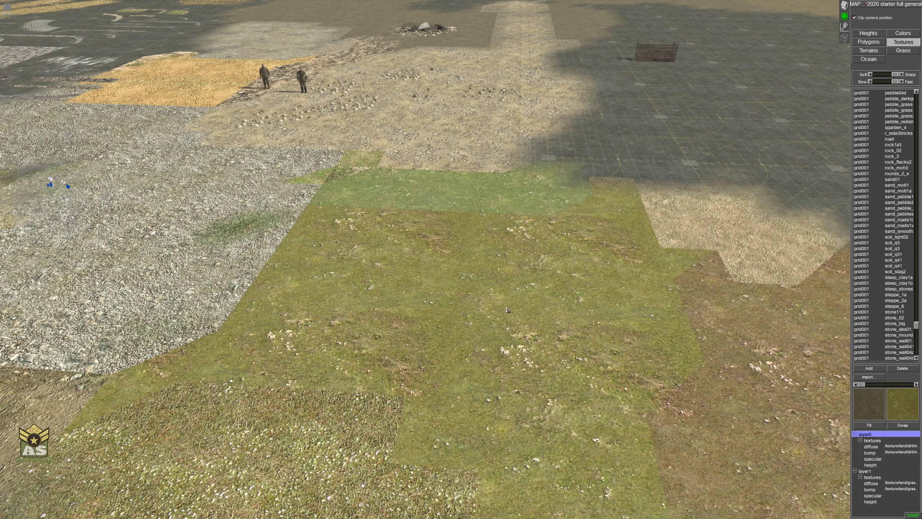
left_click(502, 308, "ctrl")
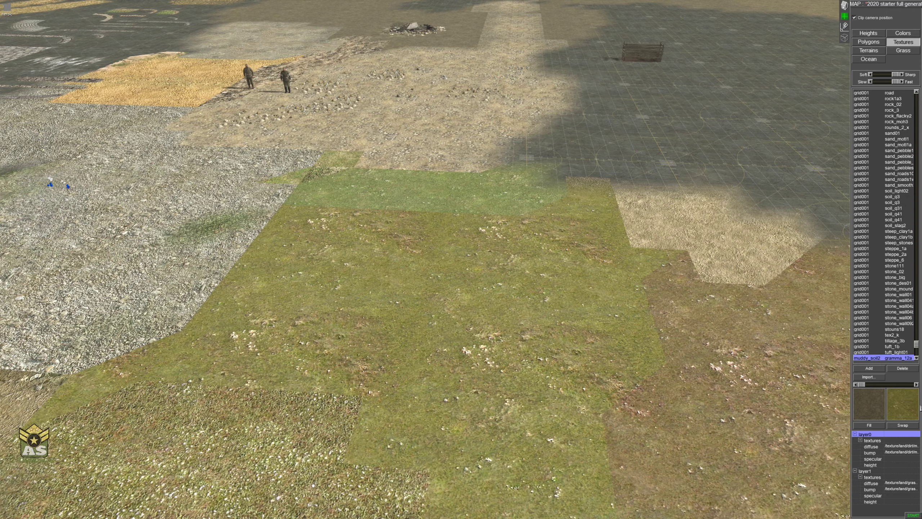
left_click(902, 406)
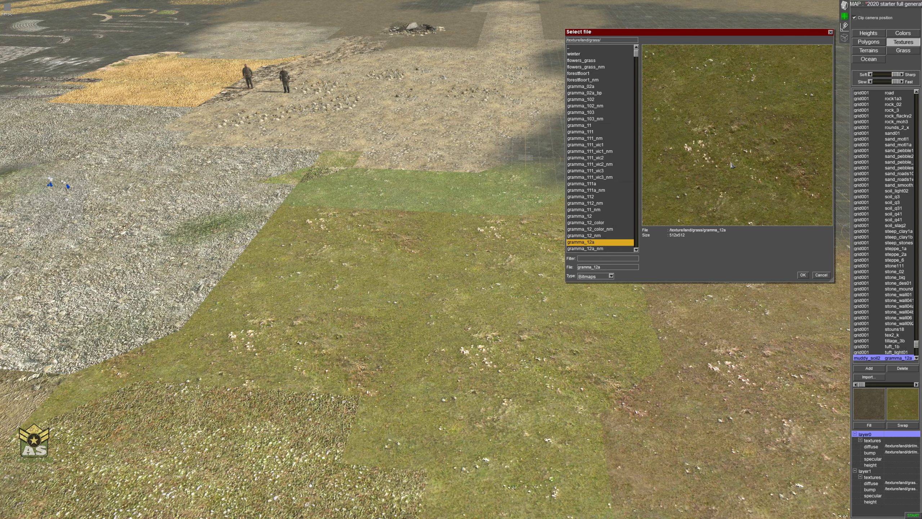
left_click(831, 32)
- Sample the texture of the brown soil patch among the grass and sand samples and preview its image file
scroll(555, 263, "down", 5)
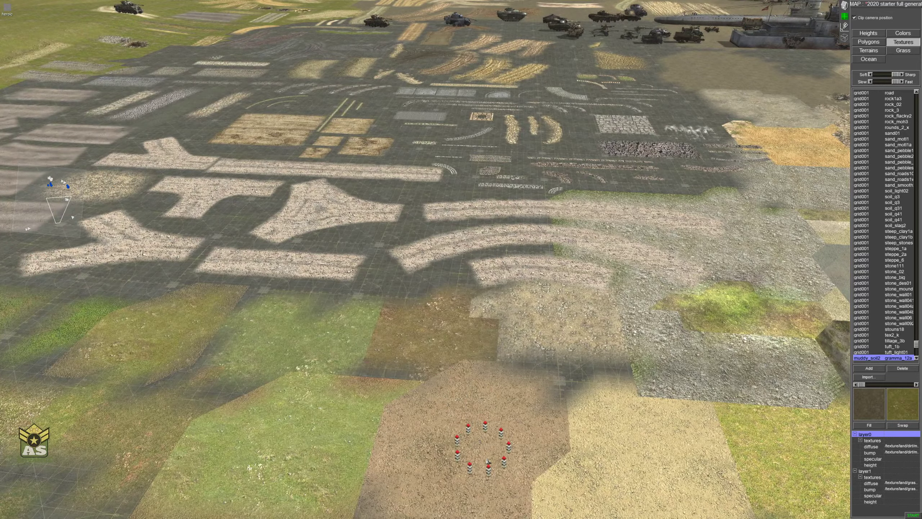
scroll(492, 452, "up", 3)
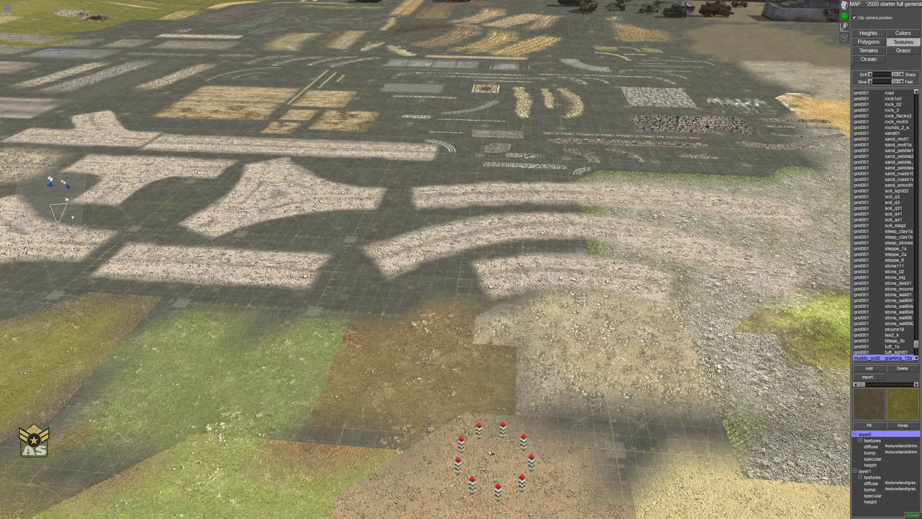
scroll(472, 432, "down", 3)
scroll(537, 338, "up", 4)
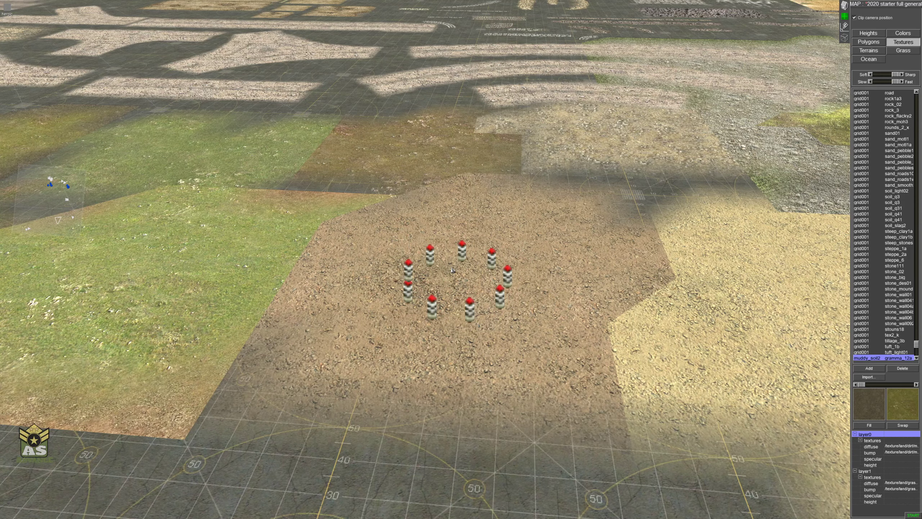
left_click(470, 267, "ctrl")
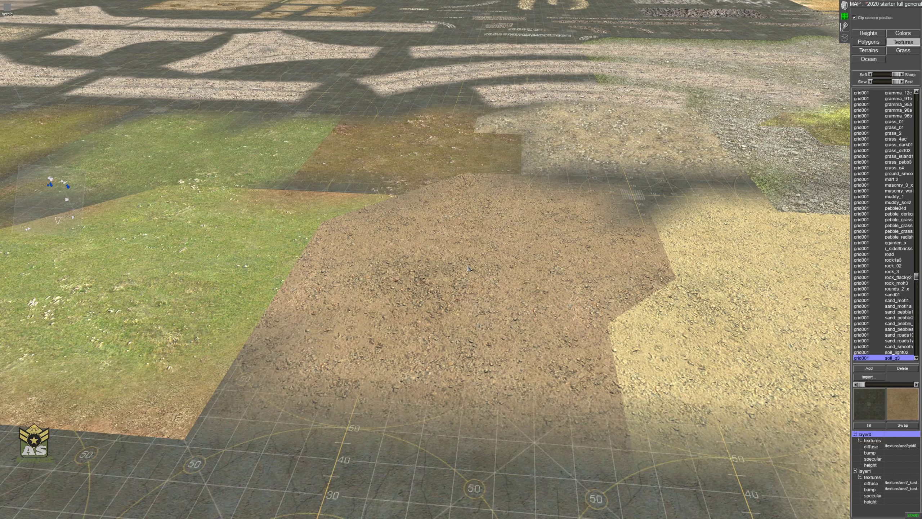
left_click(897, 396)
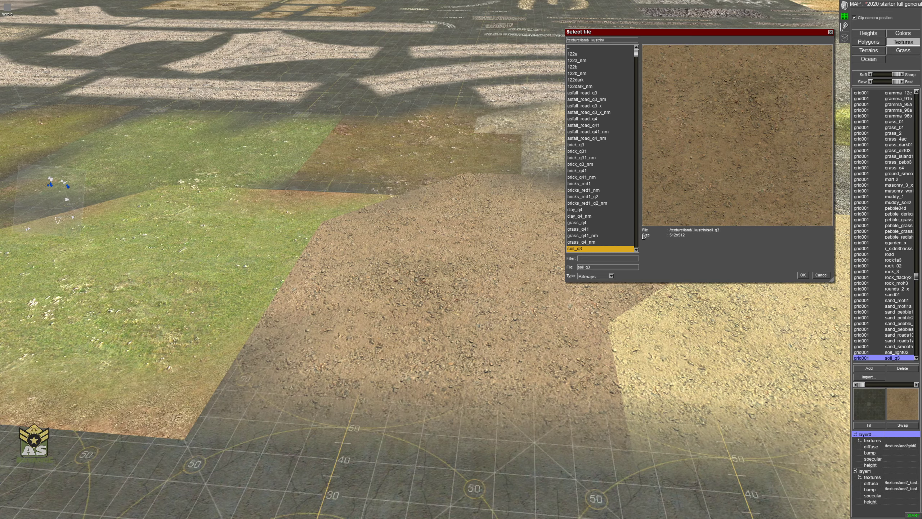
left_click(830, 32)
- Look over the remaining texture samples, the farmstead with the crashed plane, and the area of sandbags, trees and military props
scroll(572, 226, "down", 6)
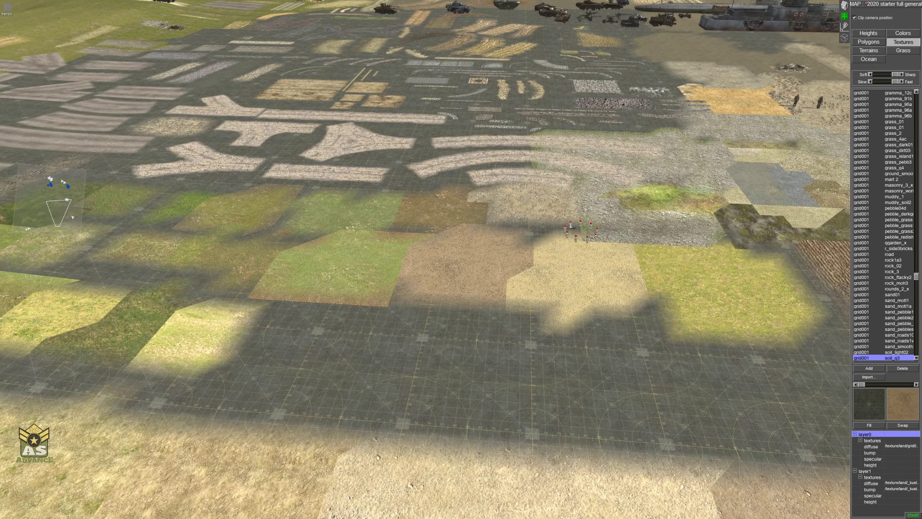
middle_click_drag(572, 225, 405, 161)
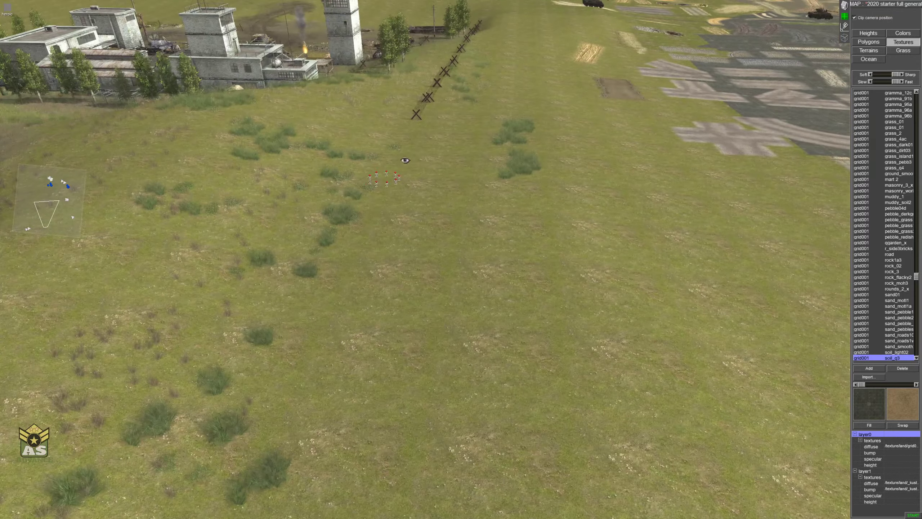
key("Up")
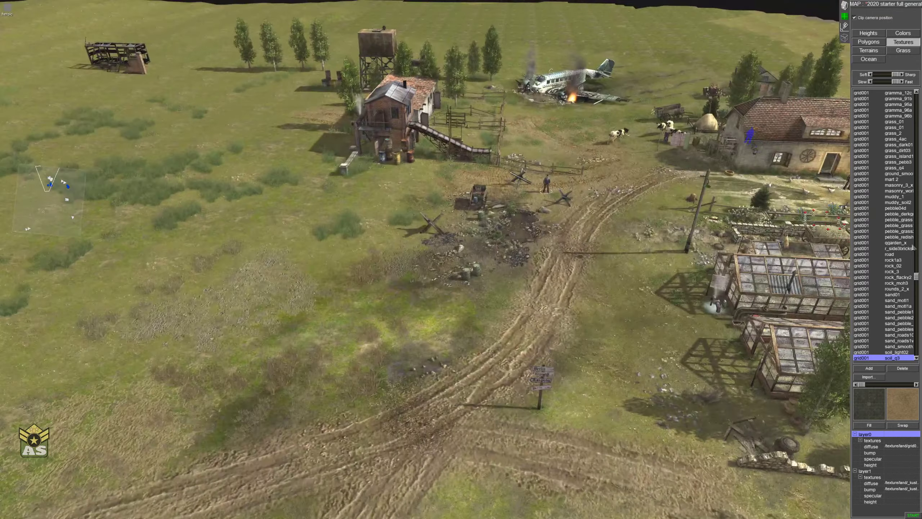
key("Right")
key("Up")
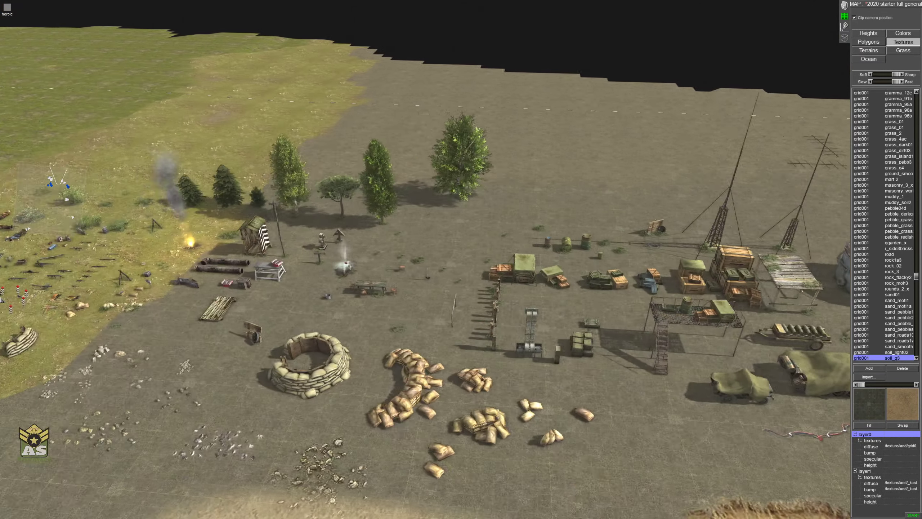
middle_click_drag(490, 313, 488, 322)
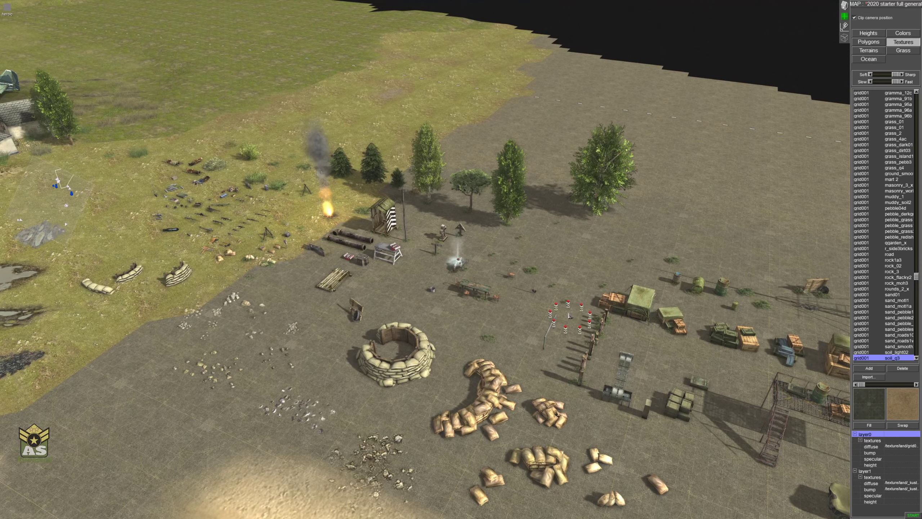
- Look over the grass with puddle and crater patches, the scattered weapons, the crashed plane and the nearby ground-texture samples
key("Down")
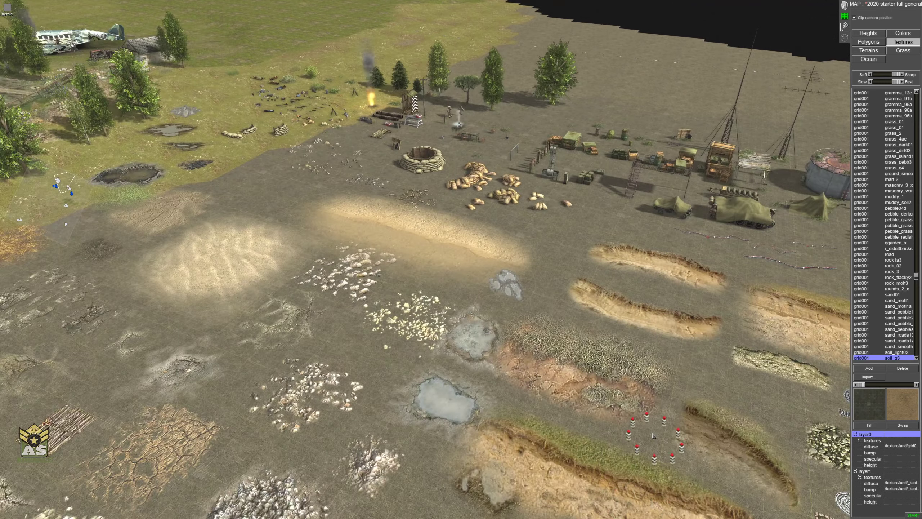
key("Left")
key("Up")
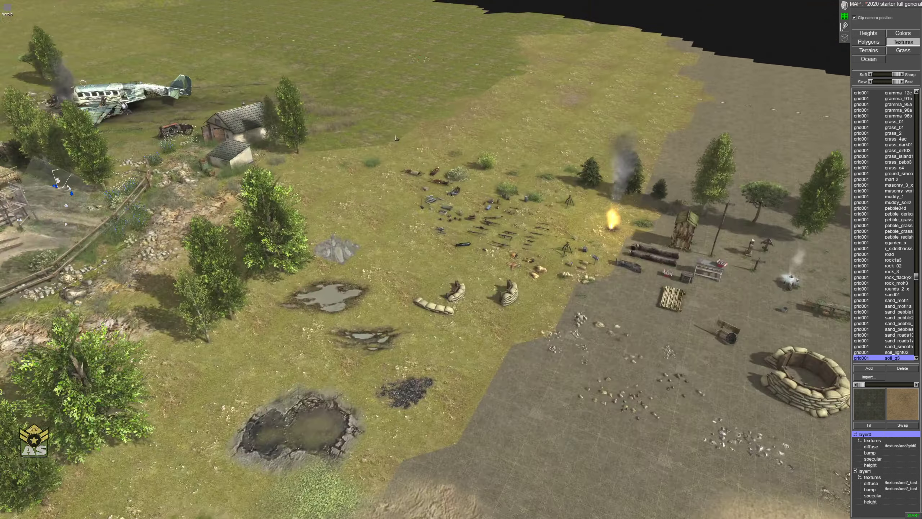
key("Left")
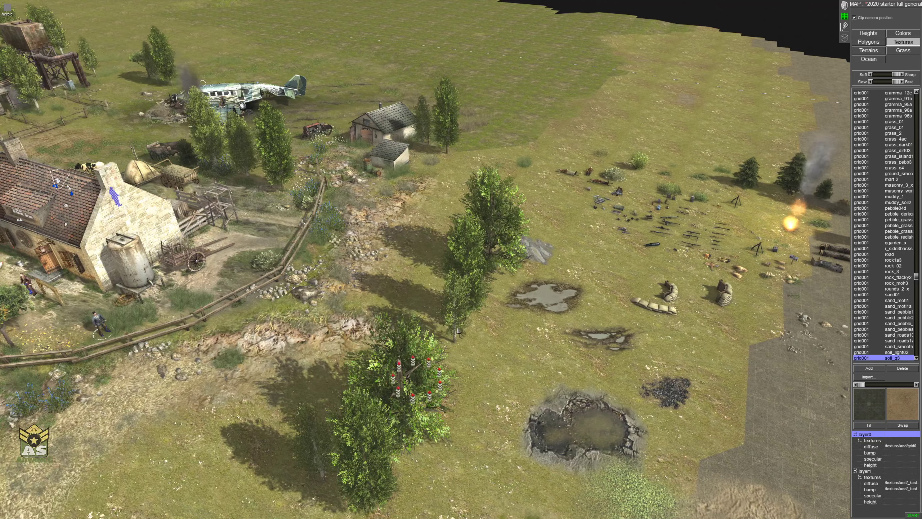
key("Up")
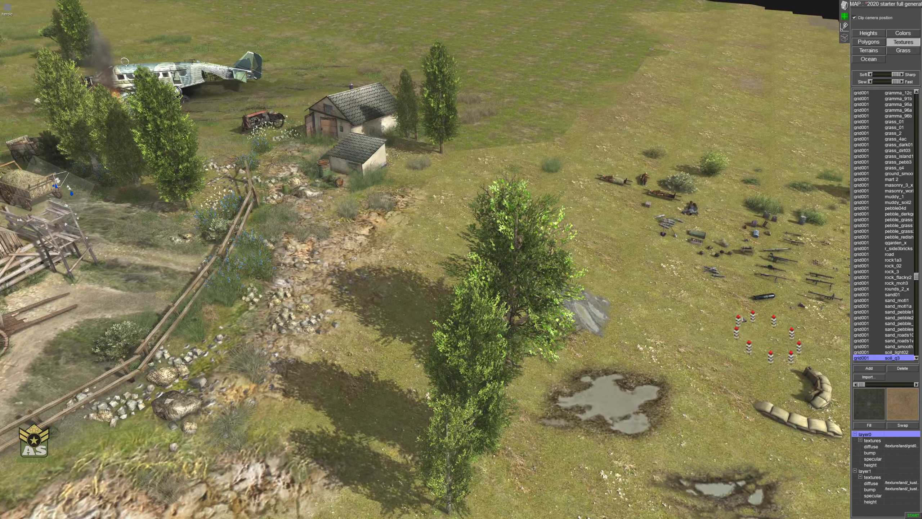
middle_click_drag(744, 320, 676, 320)
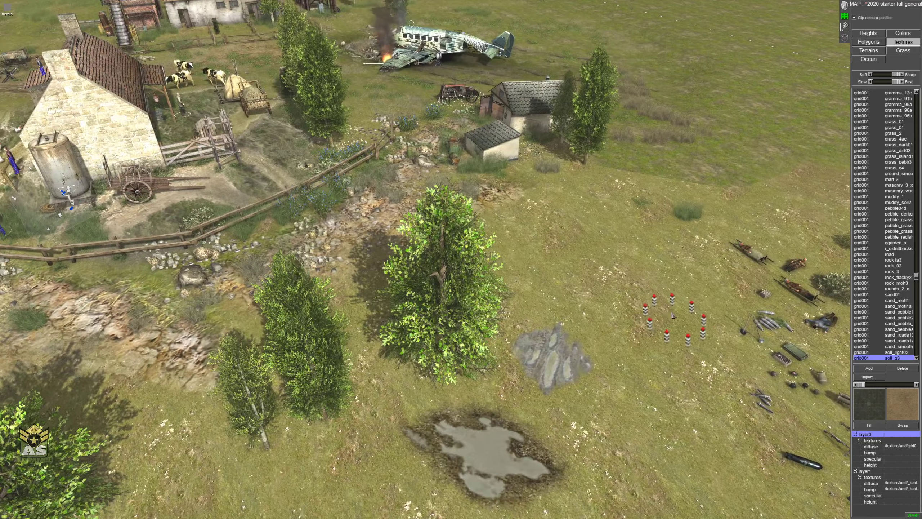
middle_click_drag(417, 321, 631, 311)
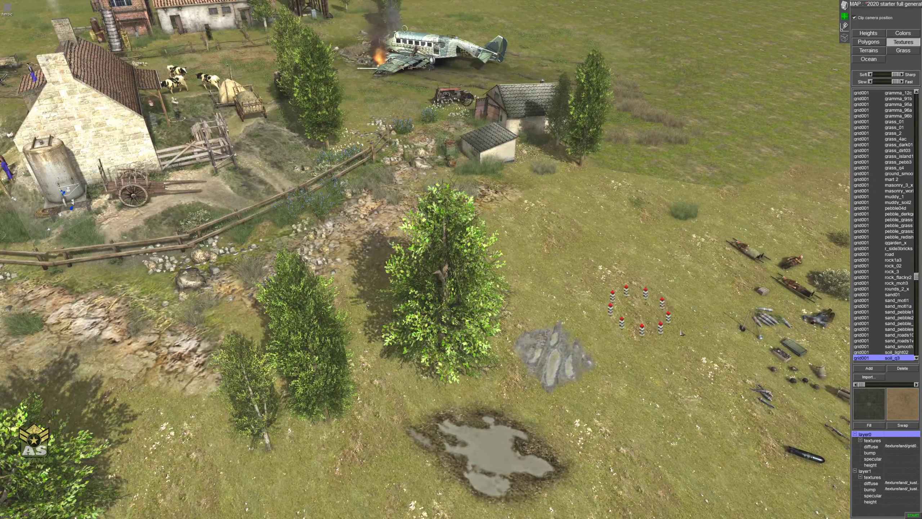
mouse_move(797, 518)
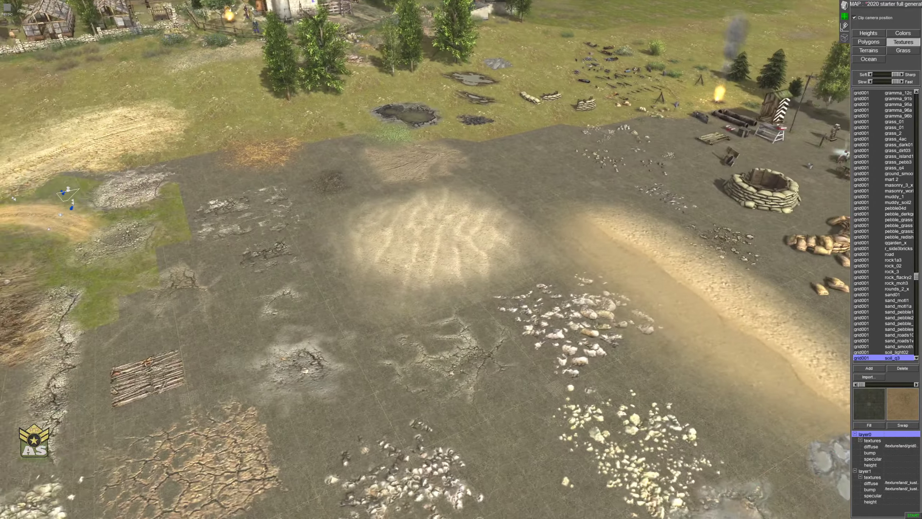
mouse_move(921, 454)
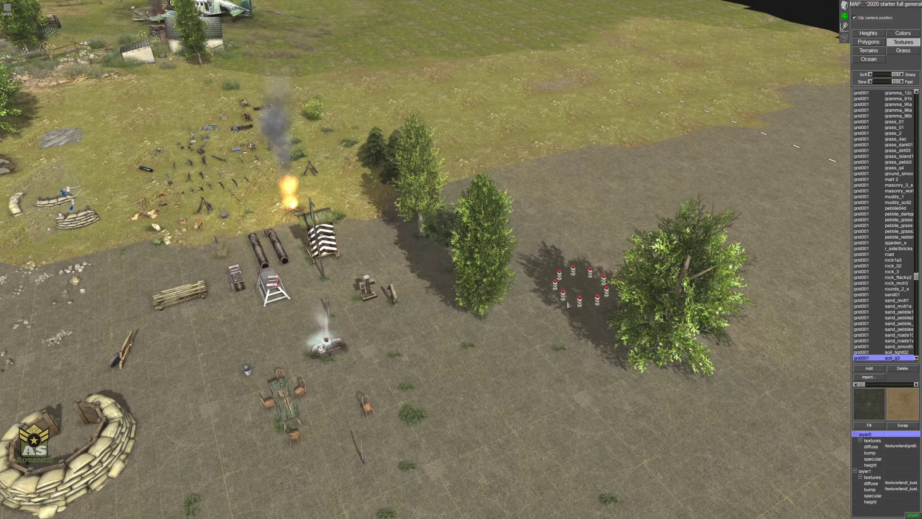
- Examine the row of trees beyond the striped guard booth from several angles and distances
mouse_move(581, 274)
middle_mouse_down()
mouse_move(659, 293)
mouse_move(724, 284)
middle_mouse_up()
mouse_move(354, 2)
middle_click_drag(537, 303, 675, 362)
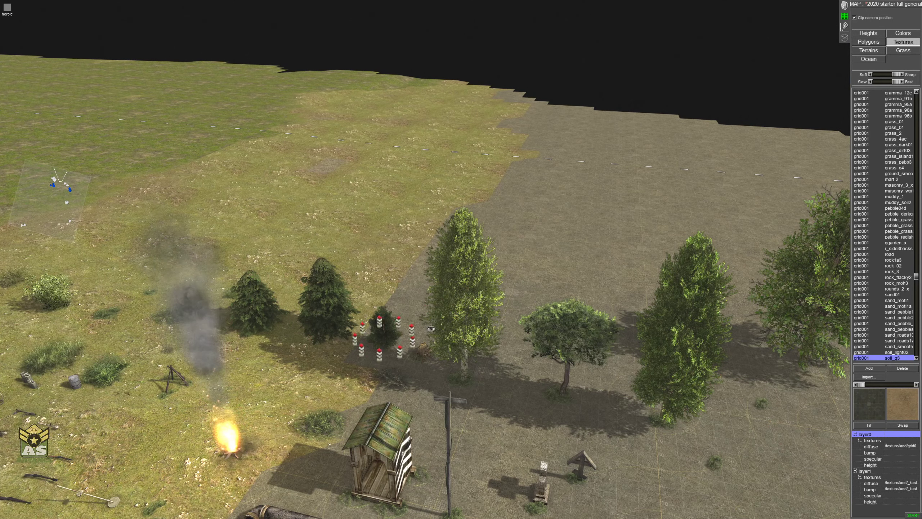
mouse_move(921, 455)
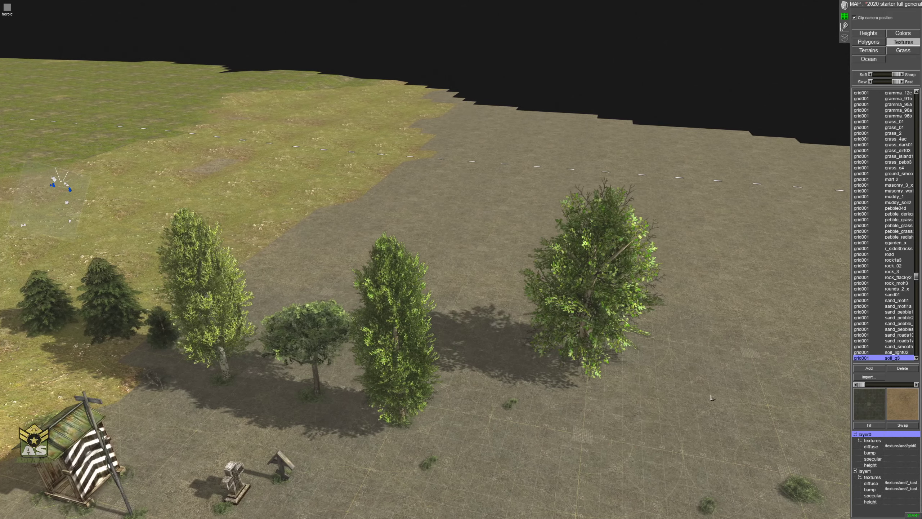
scroll(578, 412, "down", 3)
scroll(581, 413, "up", 4)
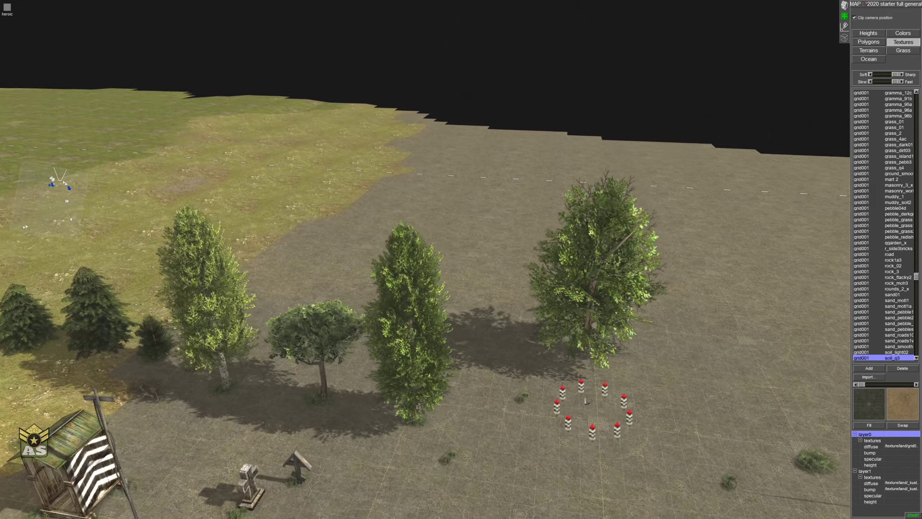
middle_click_drag(579, 397, 594, 310)
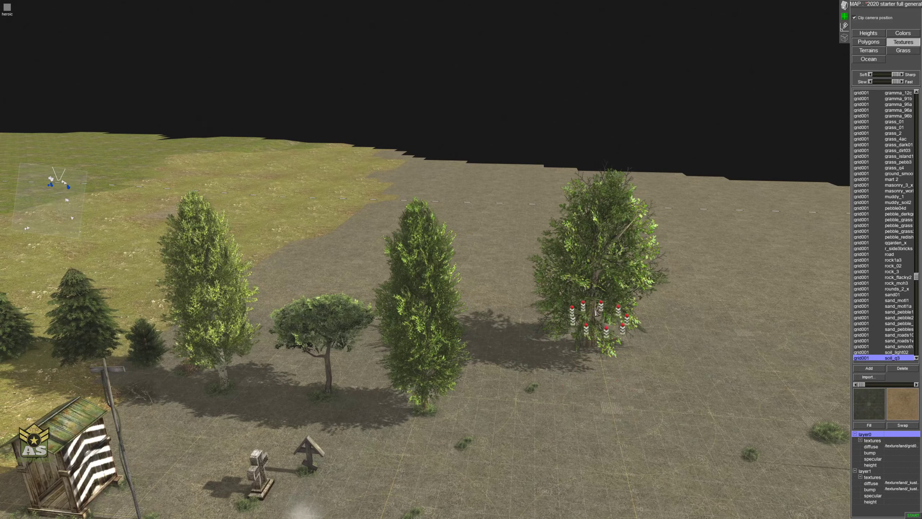
scroll(719, 159, "up", 2)
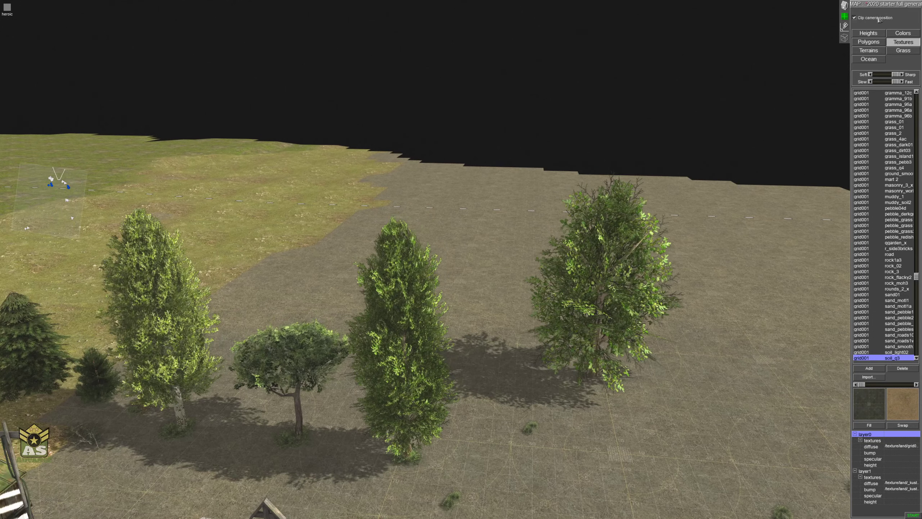
- Switch to entity editing and move the large broad tree at the end of the row farther from its neighbours
left_click(844, 5)
left_click(555, 346)
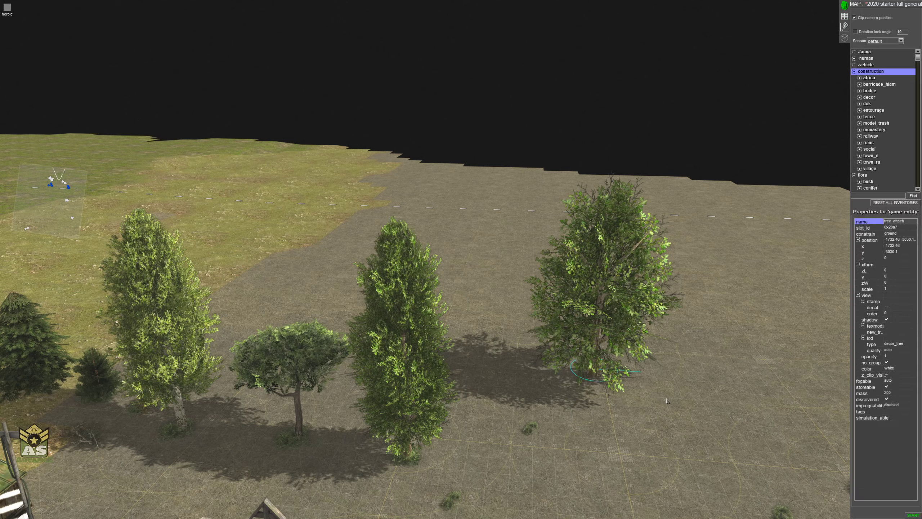
left_click_drag(600, 368, 692, 431)
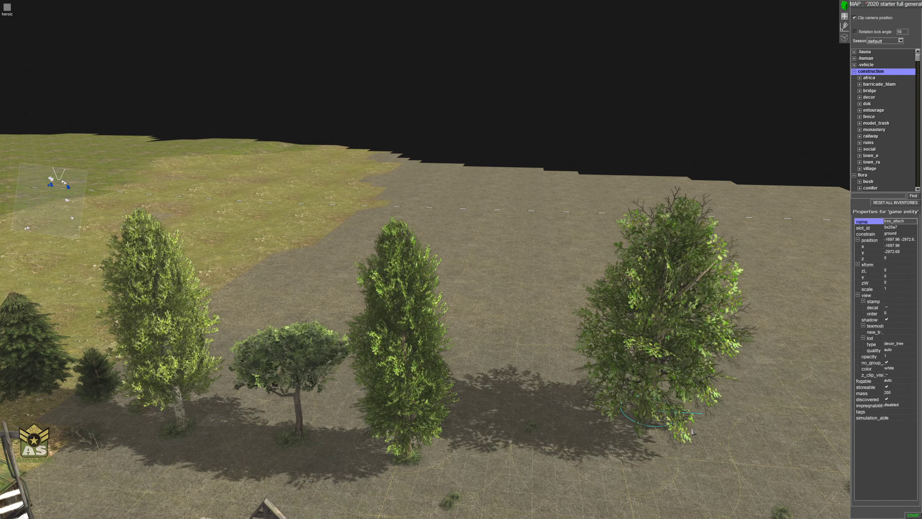
- Select the tall tree beside the large one together with the plants at its base, inspect the group, and clear the selection
left_click_drag(370, 431, 513, 394)
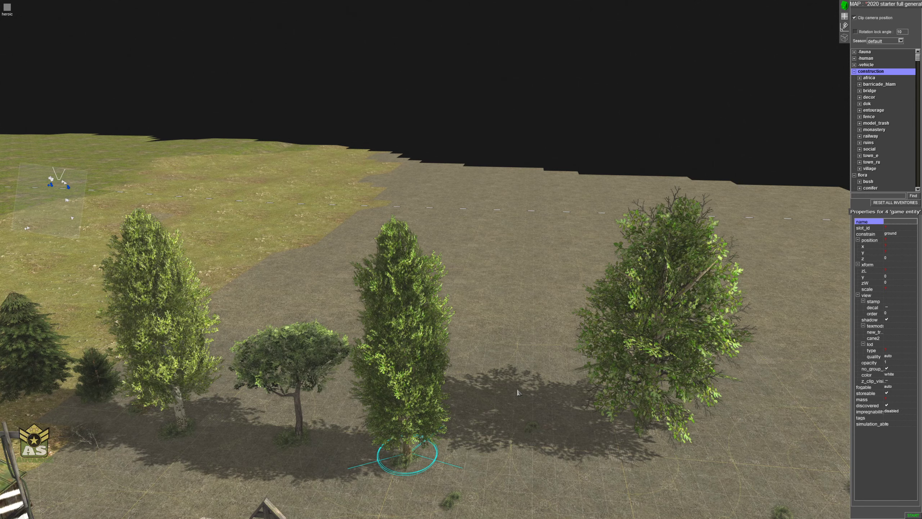
scroll(519, 414, "down", 5)
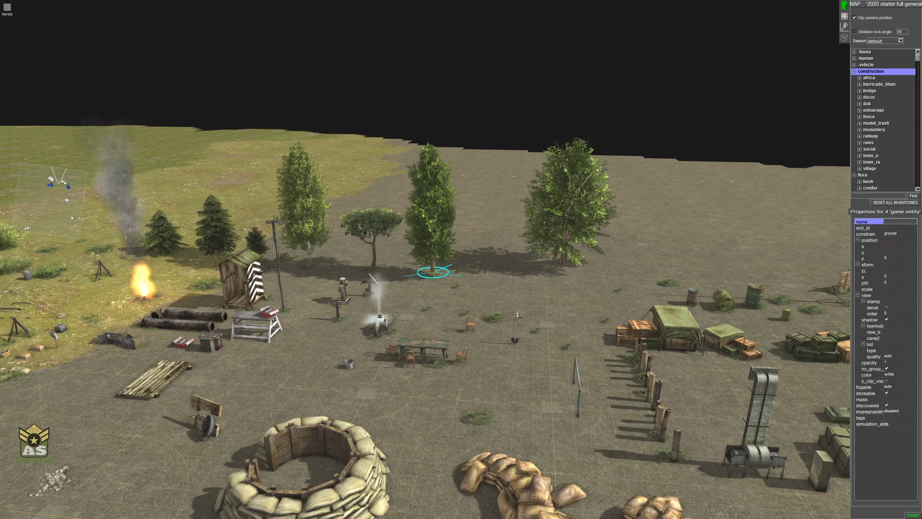
scroll(504, 3, "up", 5)
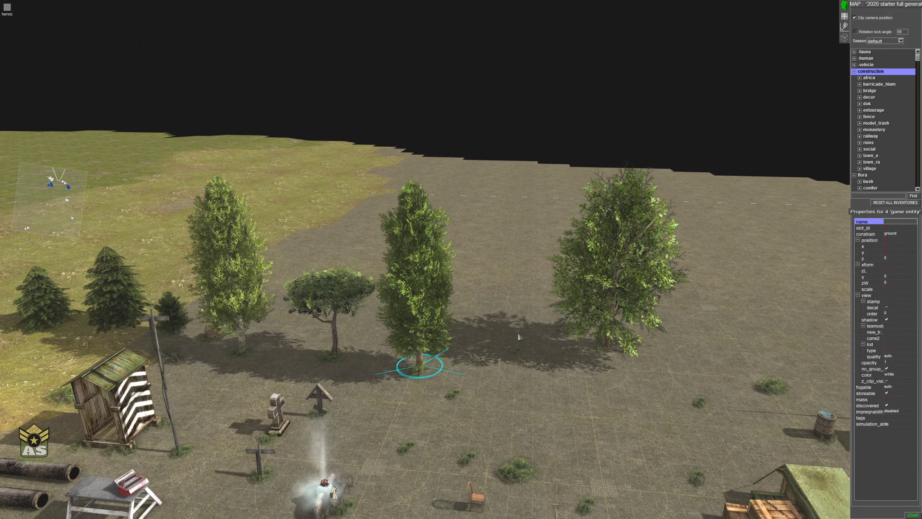
left_click(517, 360)
left_click(436, 393)
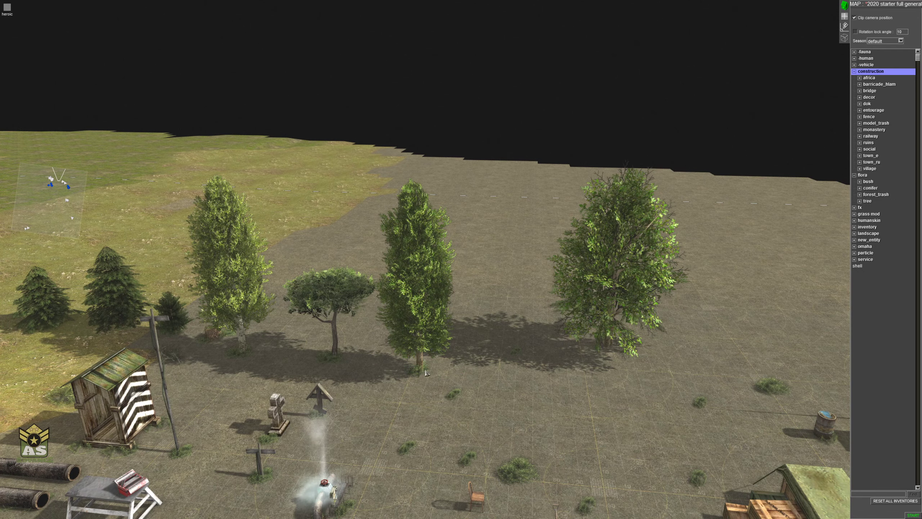
- View the trees up close, select the small umbrella-shaped tree with its base plants, and clear the selection
scroll(490, 367, "down", 3)
scroll(490, 367, "up", 3)
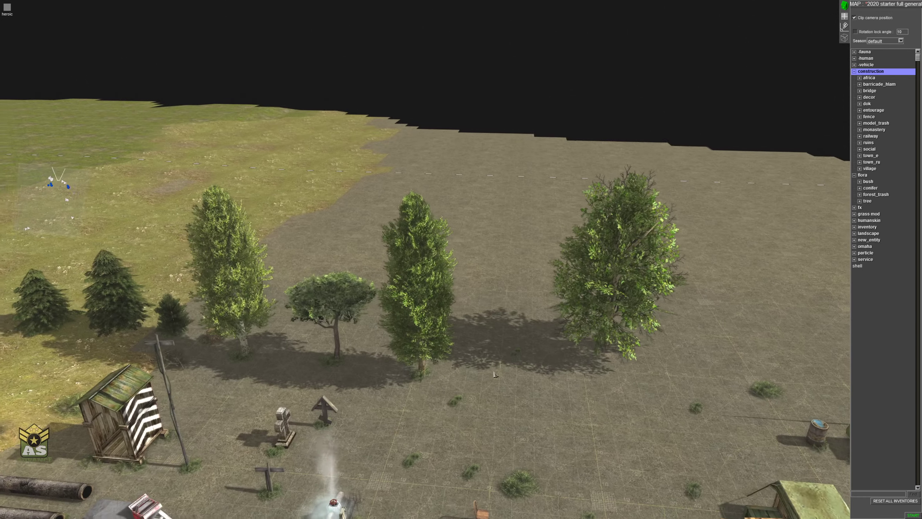
scroll(401, 373, "up", 4)
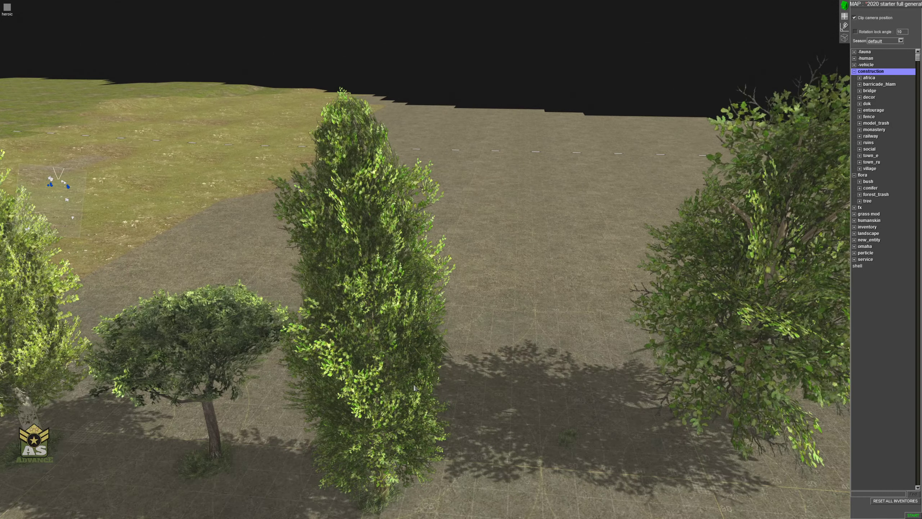
scroll(422, 295, "down", 3)
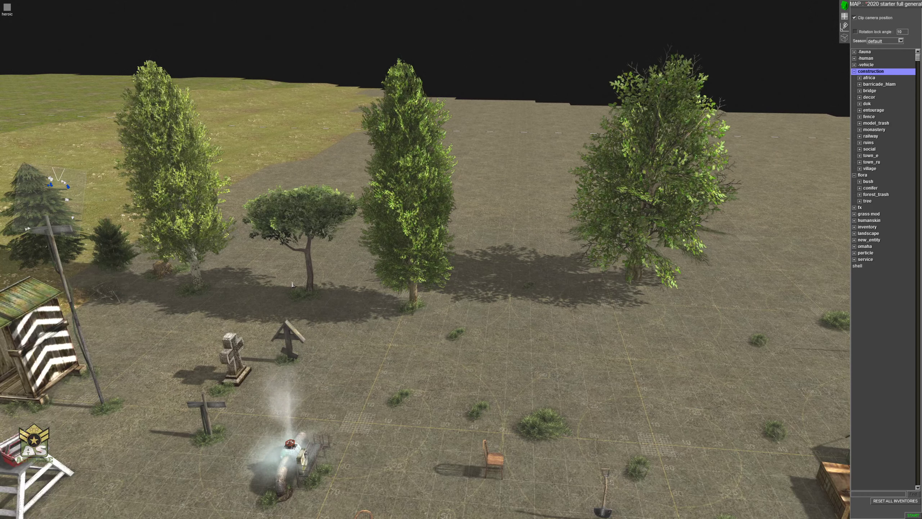
left_click(328, 297)
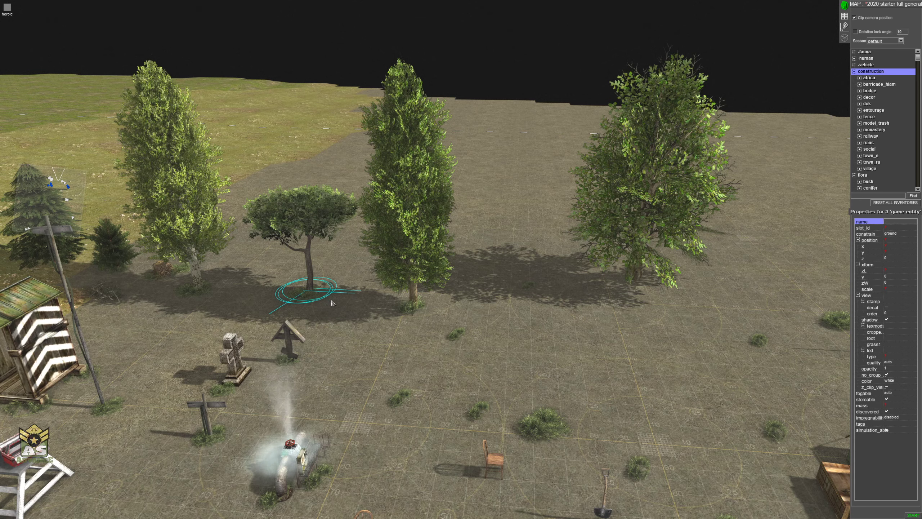
left_click(346, 326)
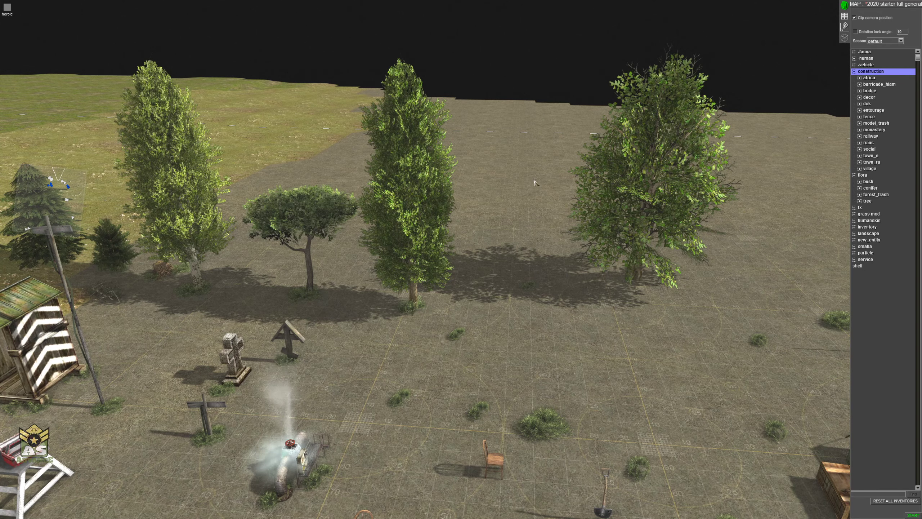
- Look over the tree row again, the sandbags and military props, the cliff and paving texture samples, and the watchtower area
middle_click_drag(599, 330, 640, 320)
middle_click_drag(584, 321, 551, 322)
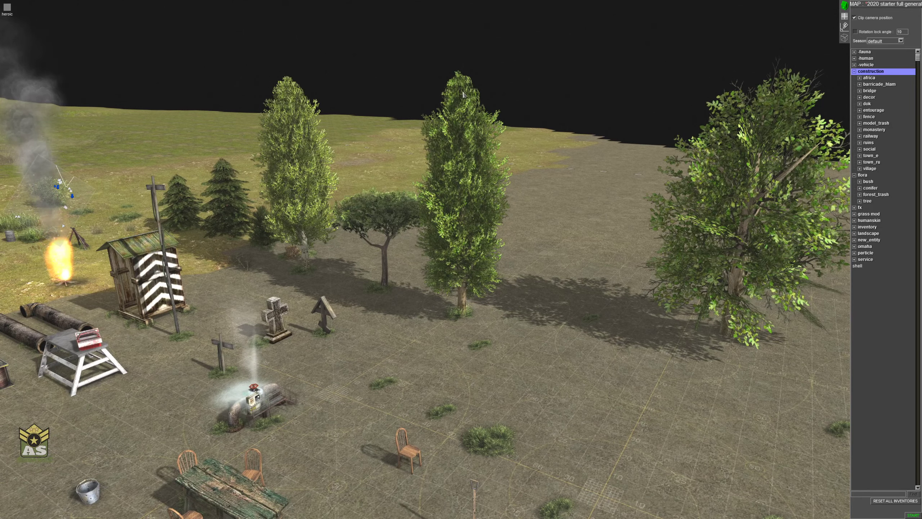
middle_click_drag(465, 326, 352, 249)
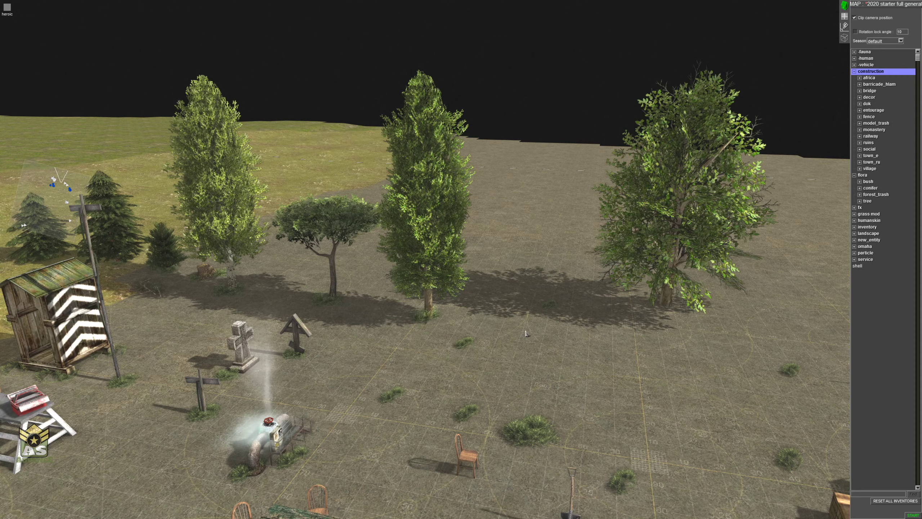
scroll(550, 363, "down", 5)
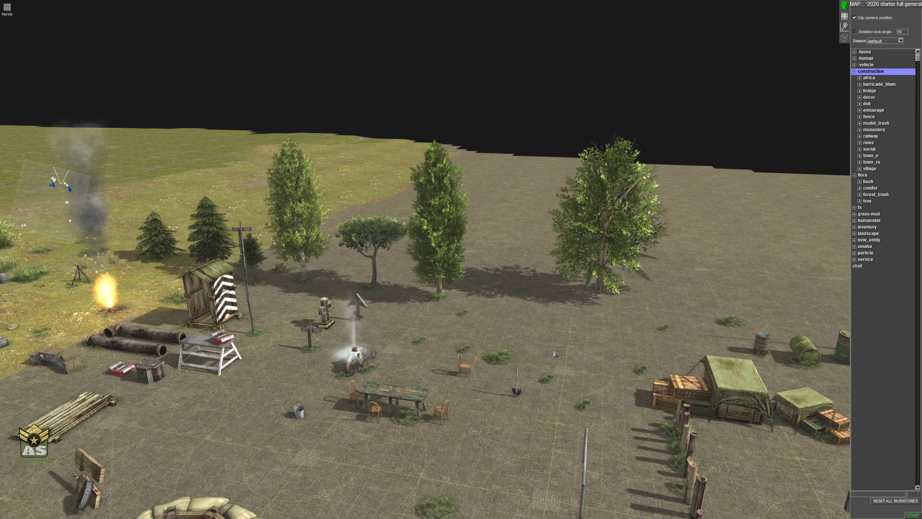
scroll(558, 356, "down", 5)
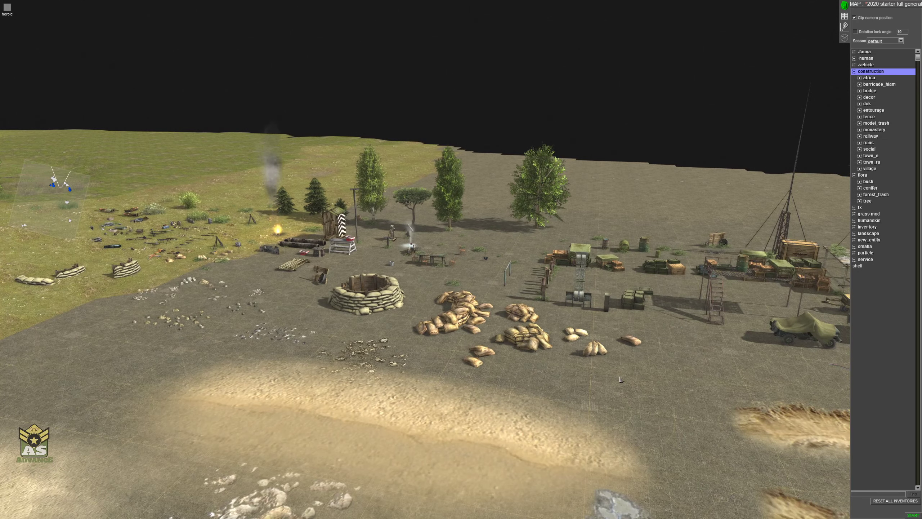
middle_click_drag(564, 395, 1, 385)
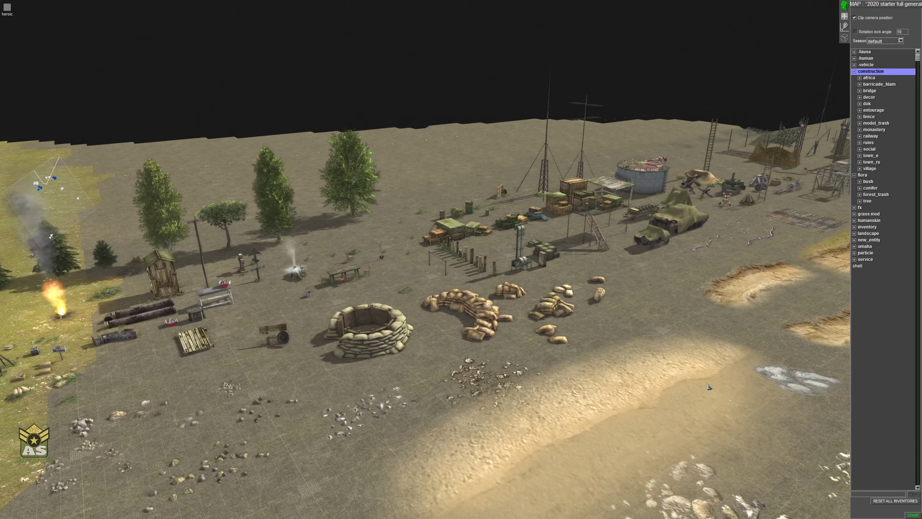
key("Left")
key("Down")
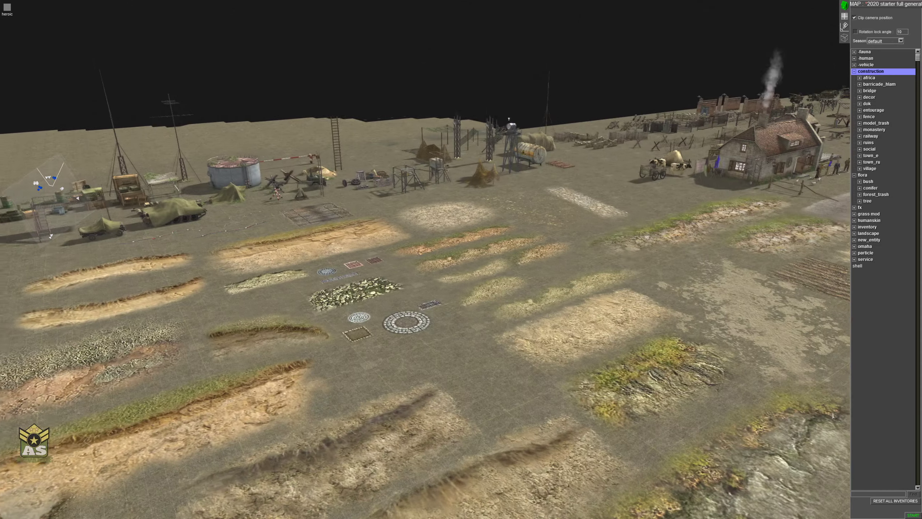
mouse_move(575, 1)
middle_click_drag(599, 369, 555, 389)
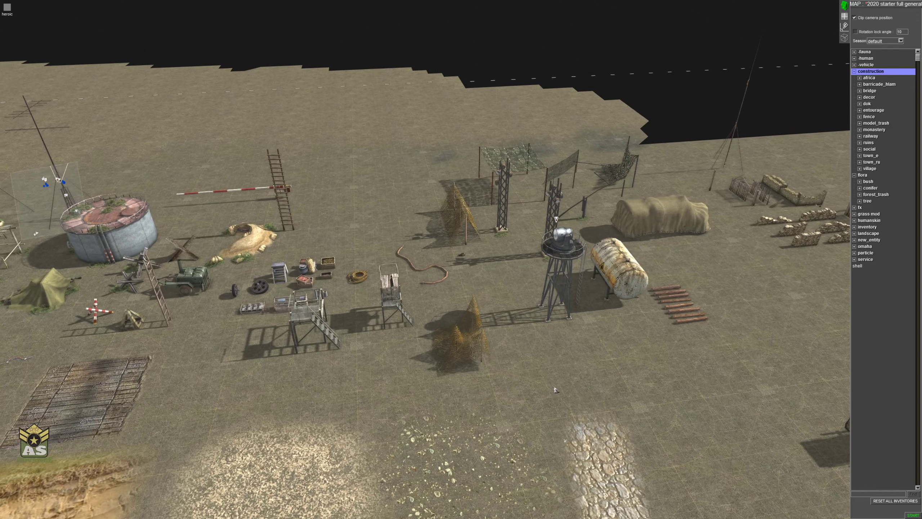
- Move the small supply items and the group of crates, covered stacks and barrels to the empty ground near the map edge
left_click_drag(298, 253, 361, 133)
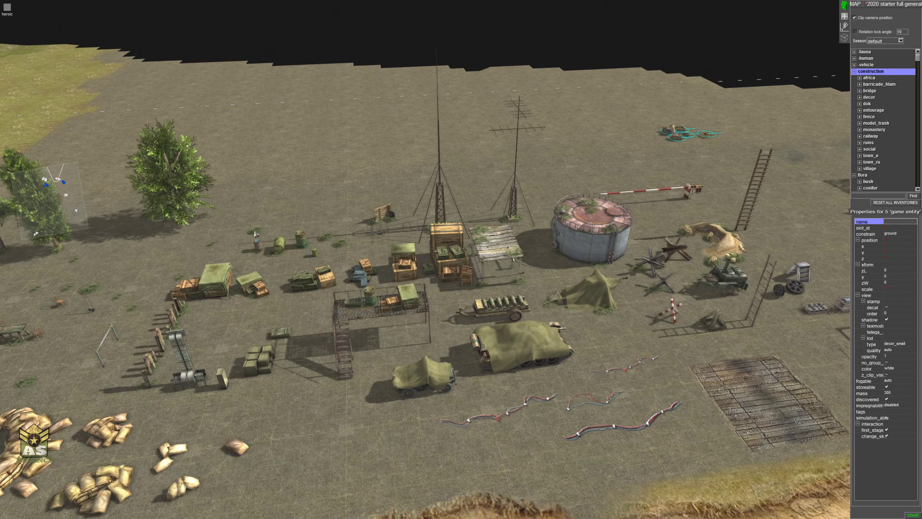
left_click_drag(241, 227, 591, 129)
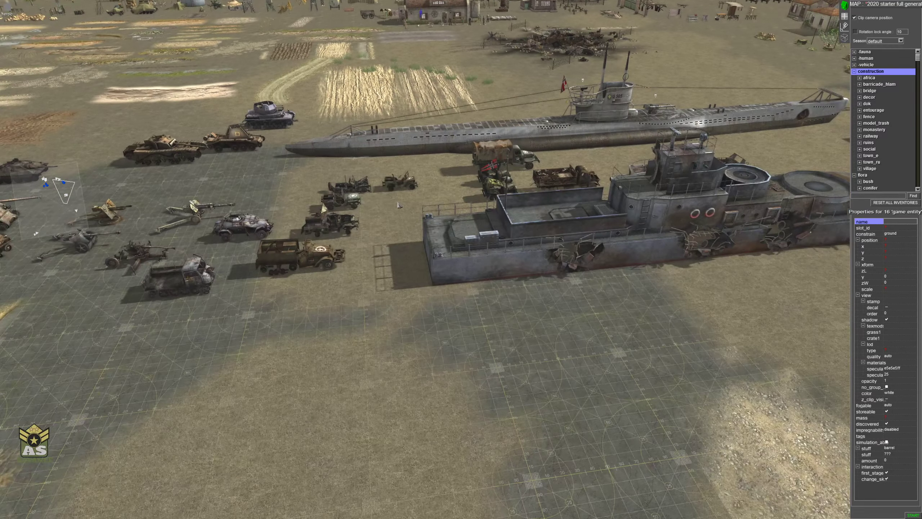
- Copy the jeep from the vehicle display, paste it beside the covered crates and barrels, and clear the selection
left_click(391, 187)
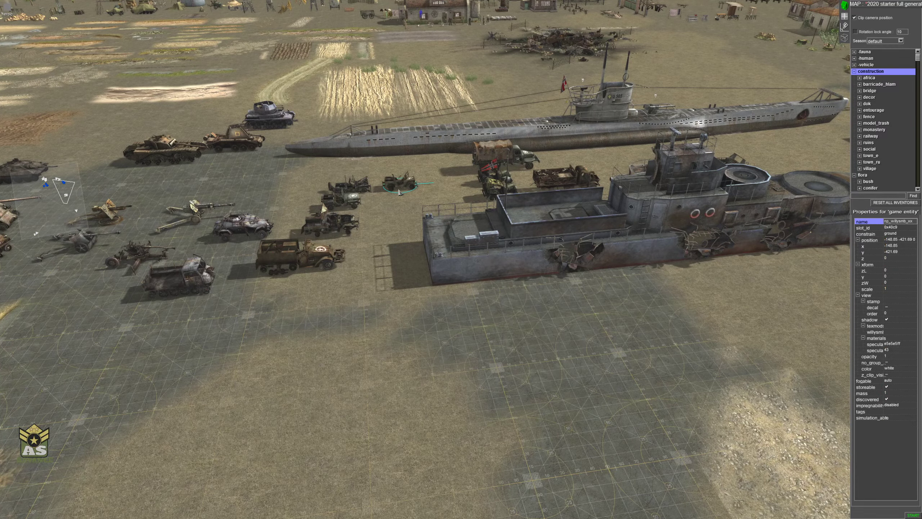
key("ctrl+c")
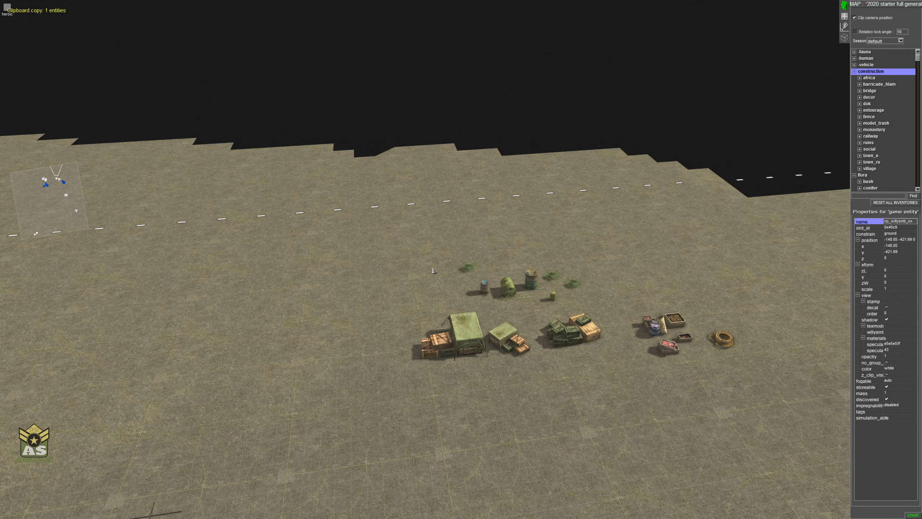
key("ctrl+v")
scroll(407, 300, "up", 2)
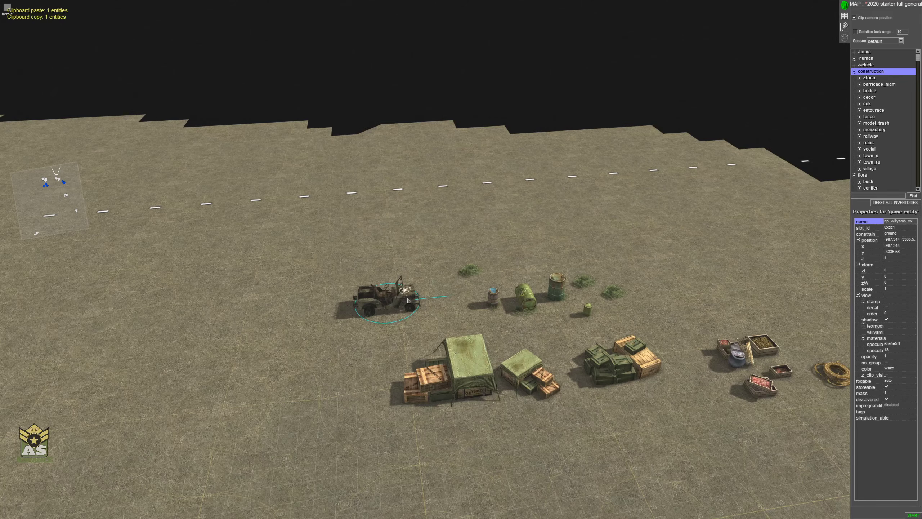
scroll(408, 300, "up", 2)
middle_click_drag(405, 291, 674, 251)
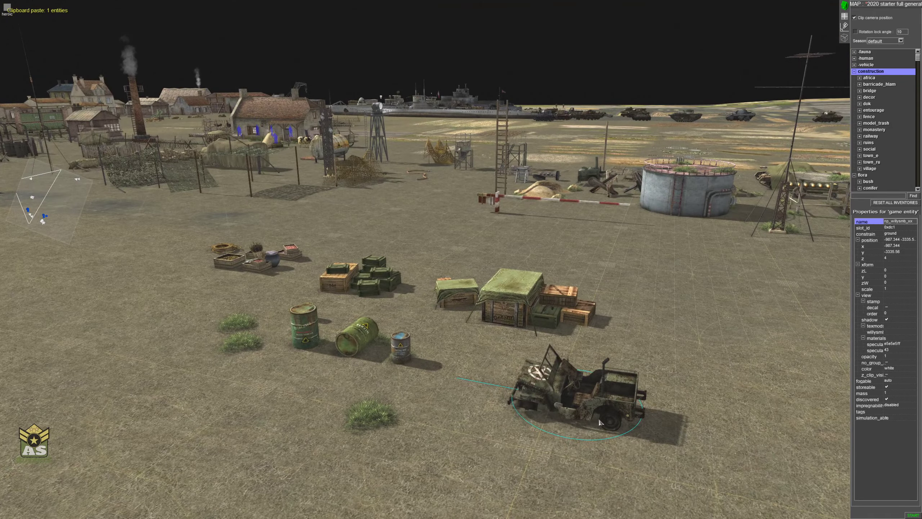
scroll(556, 380, "down", 1)
left_click(652, 315)
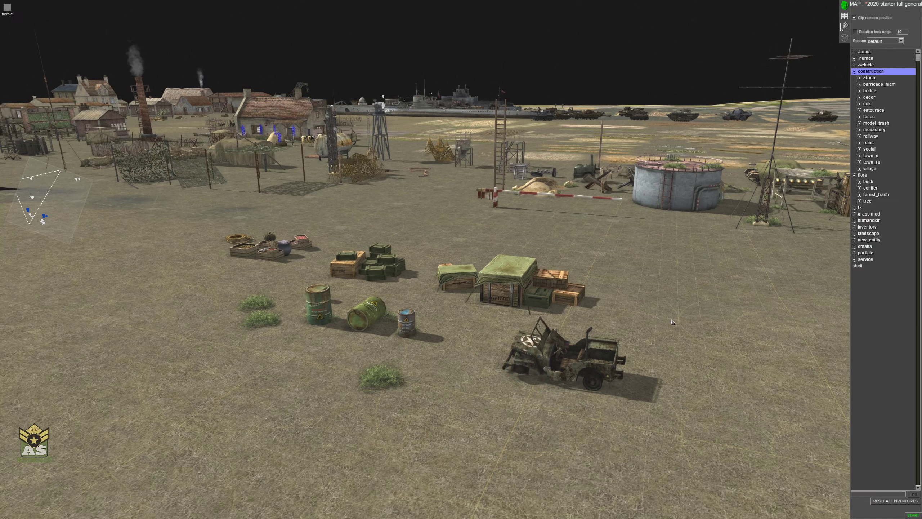
- Look over the assembled supply scene with the jeep from several angles, along with the ground texture samples
middle_click_drag(673, 322, 625, 382)
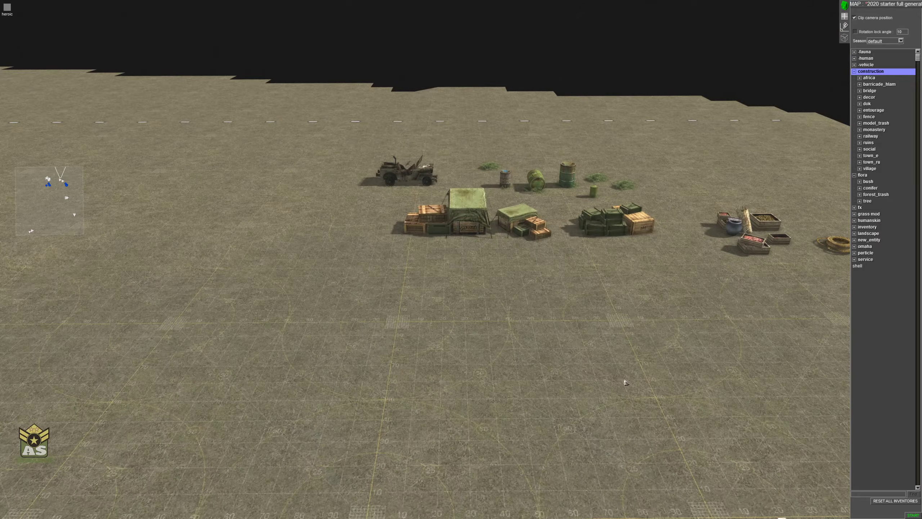
middle_click_drag(640, 315, 623, 318)
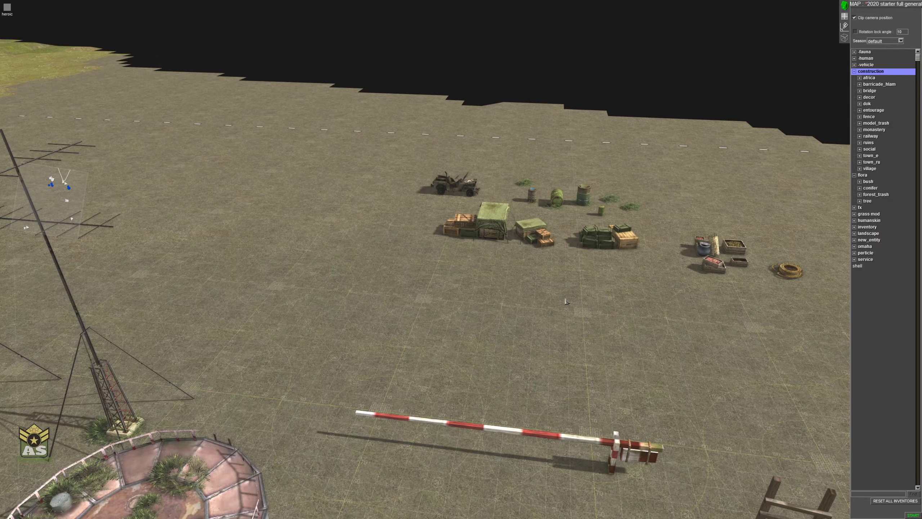
mouse_move(559, 517)
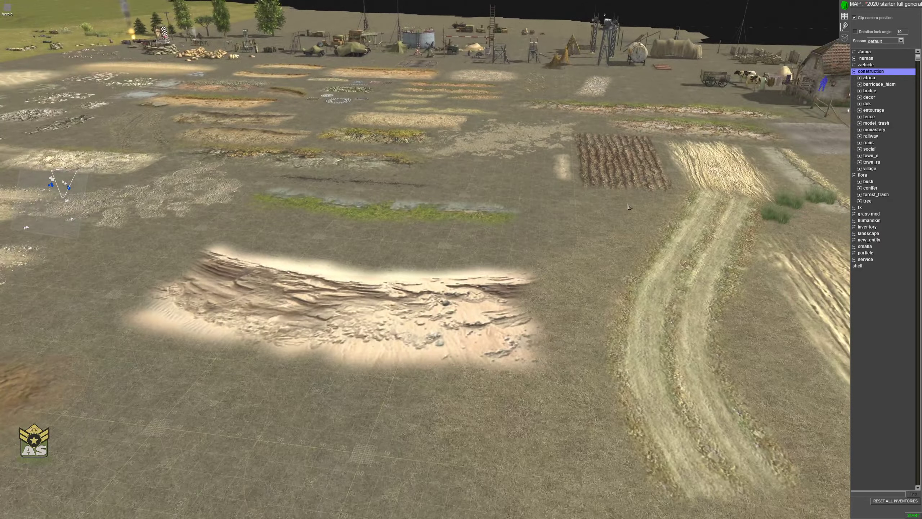
mouse_move(544, 1)
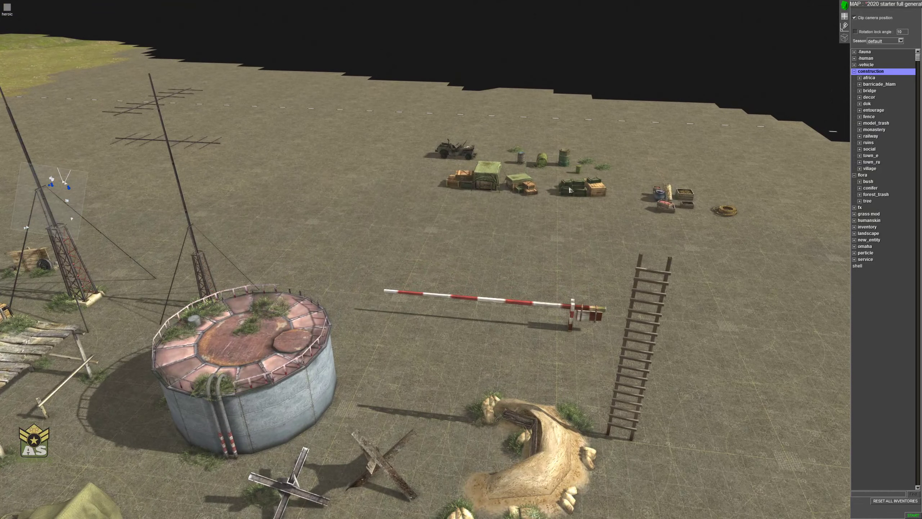
middle_click_drag(523, 312, 591, 318)
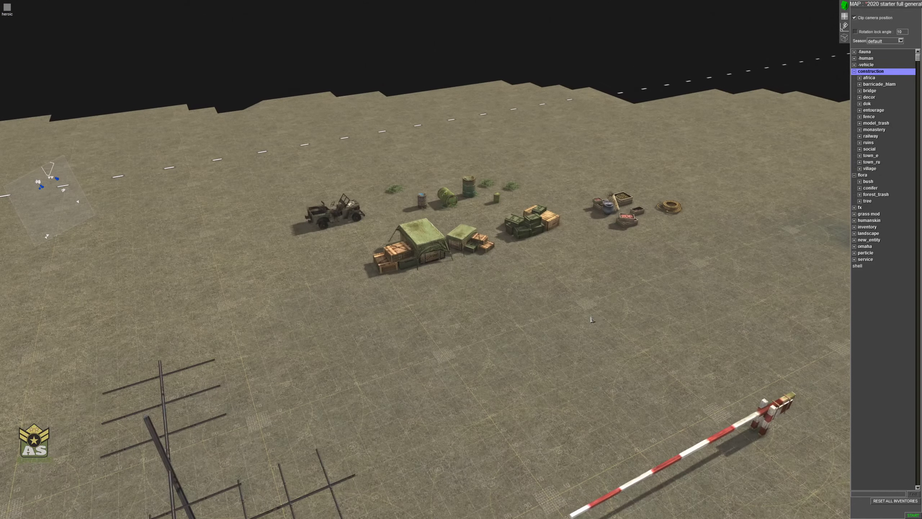
middle_click_drag(640, 451, 452, 259)
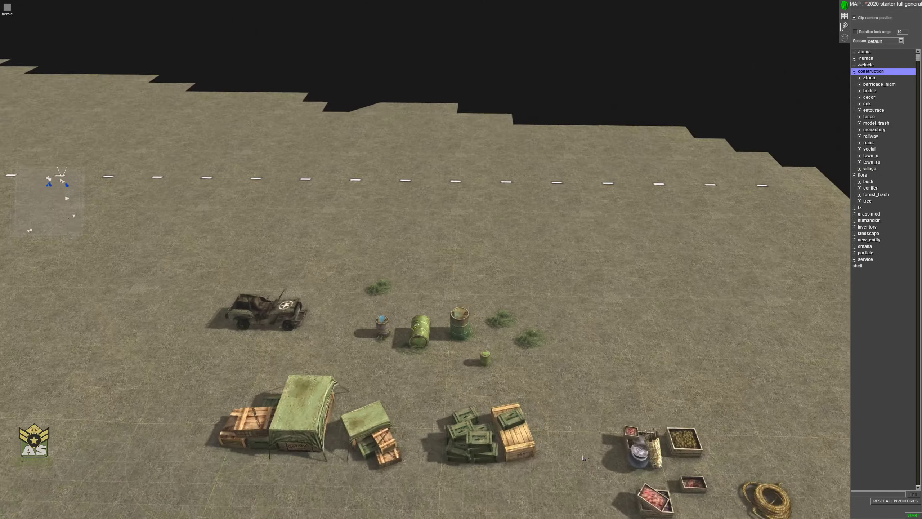
key("Down")
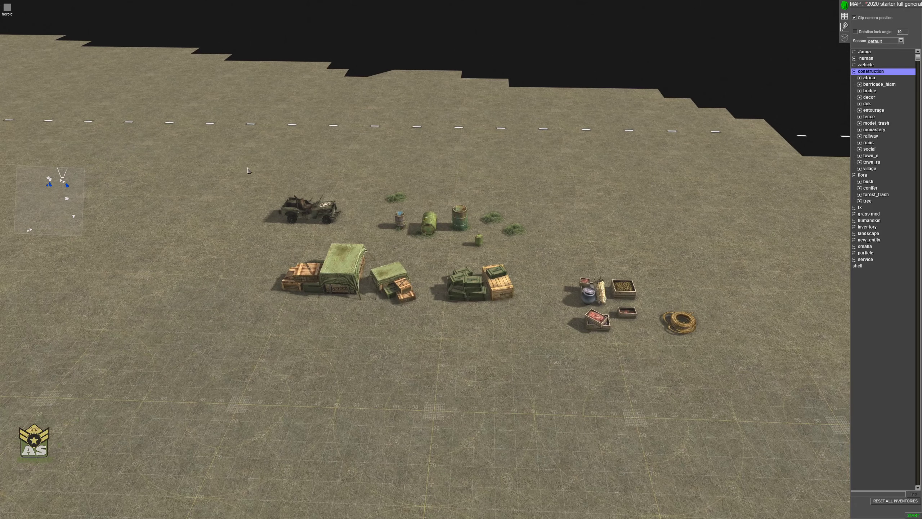
- Select the whole assembled scene, including the jeep, crates, barrels, plants and small supply items, and copy it
left_click_drag(248, 170, 750, 362)
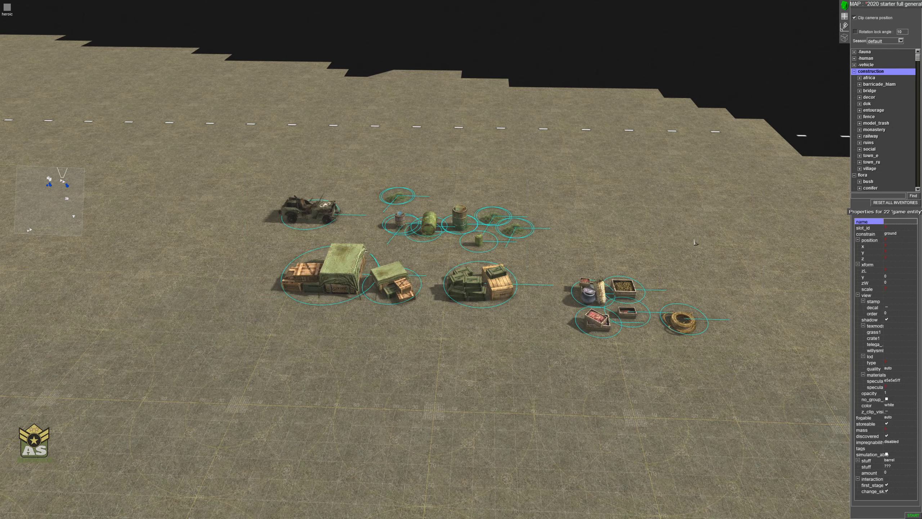
middle_click_drag(695, 242, 282, 142)
left_click_drag(195, 69, 728, 339)
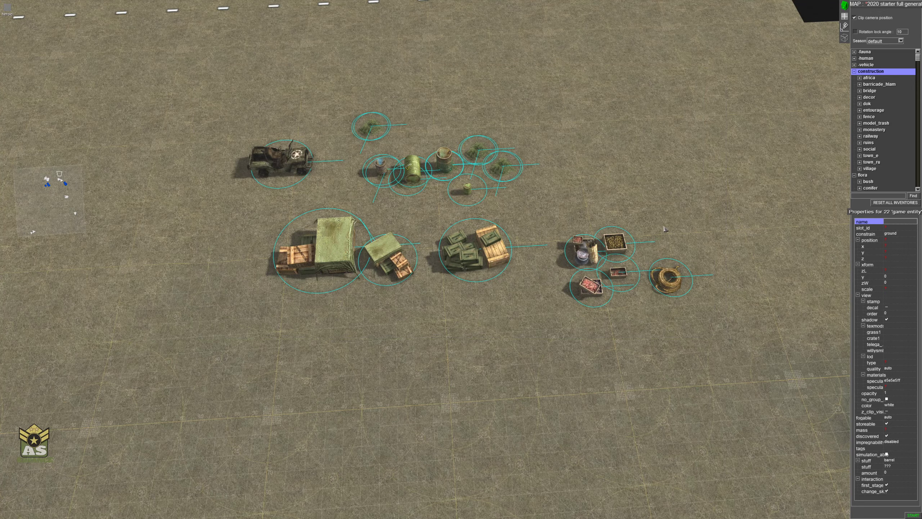
middle_click_drag(665, 229, 666, 253)
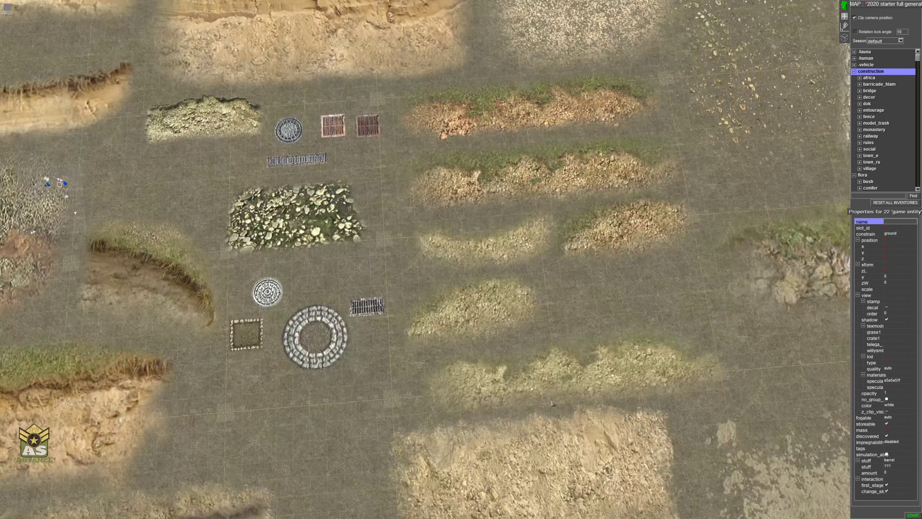
middle_click_drag(558, 363, 547, 300)
mouse_move(570, 1)
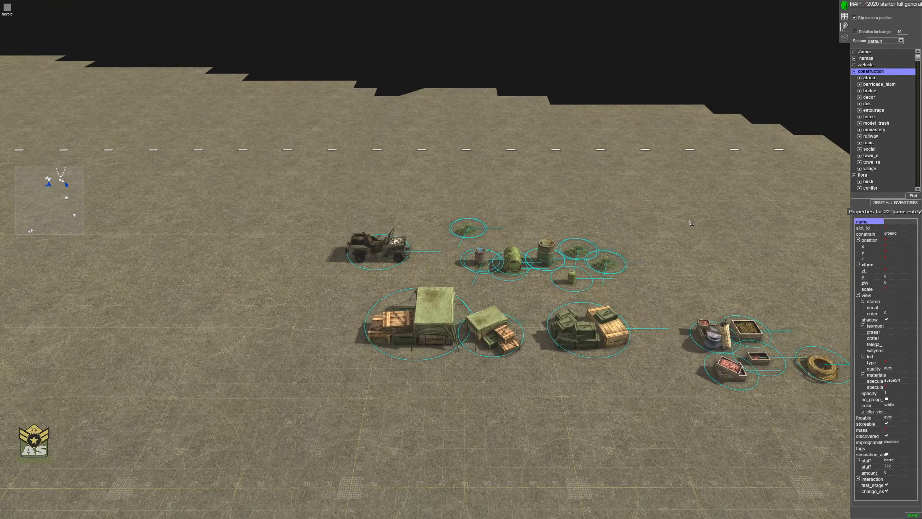
middle_click_drag(691, 222, 717, 216)
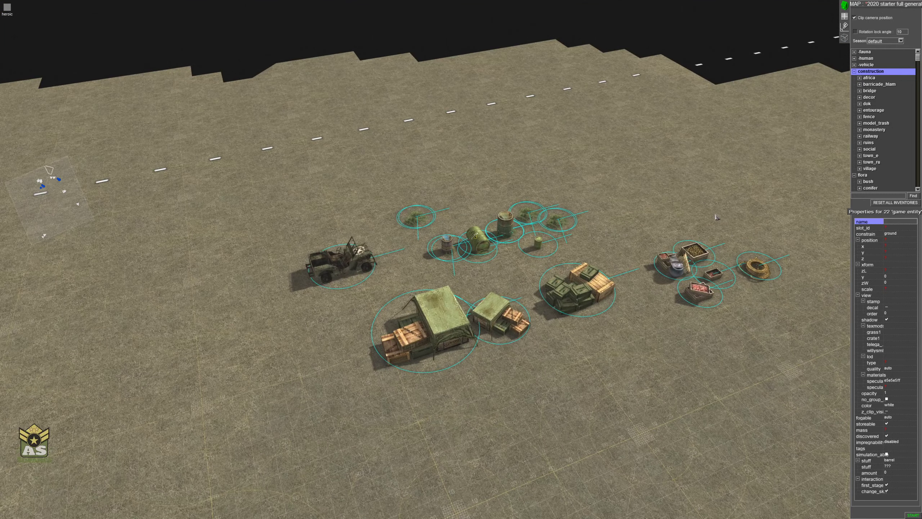
key("ctrl+c")
- Open the map "2020 tutorial default"
left_click(880, 7)
left_click(460, 265)
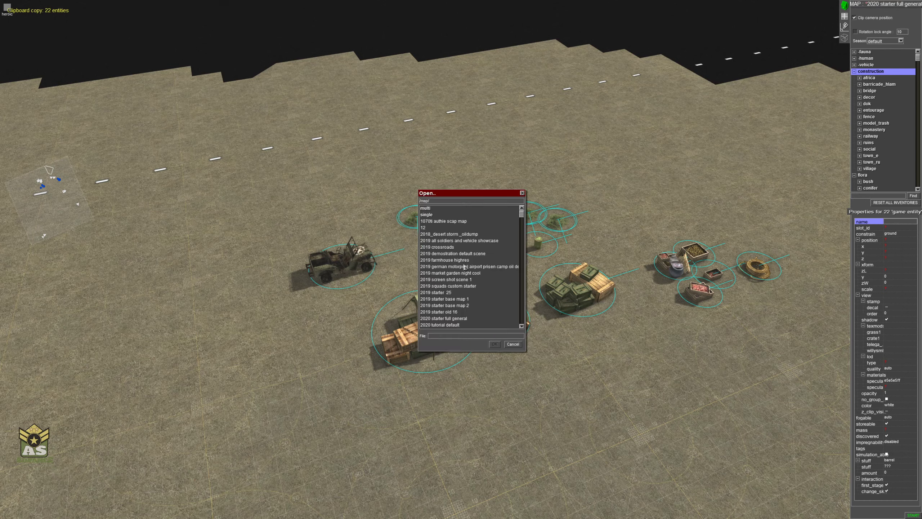
scroll(483, 297, "down", 5)
scroll(482, 297, "down", 1)
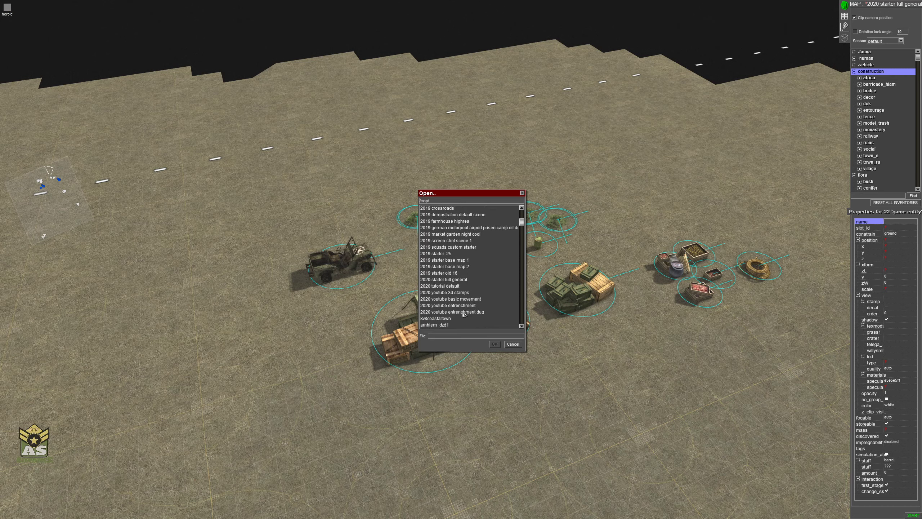
double_click(445, 287)
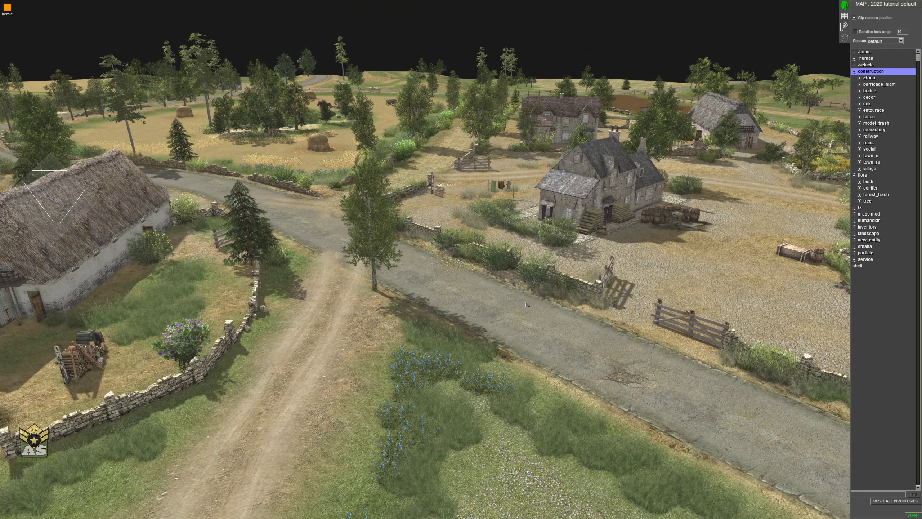
- Paste the copied supply scene onto the ploughed field beside the road and clear the selection
scroll(530, 307, "down", 5)
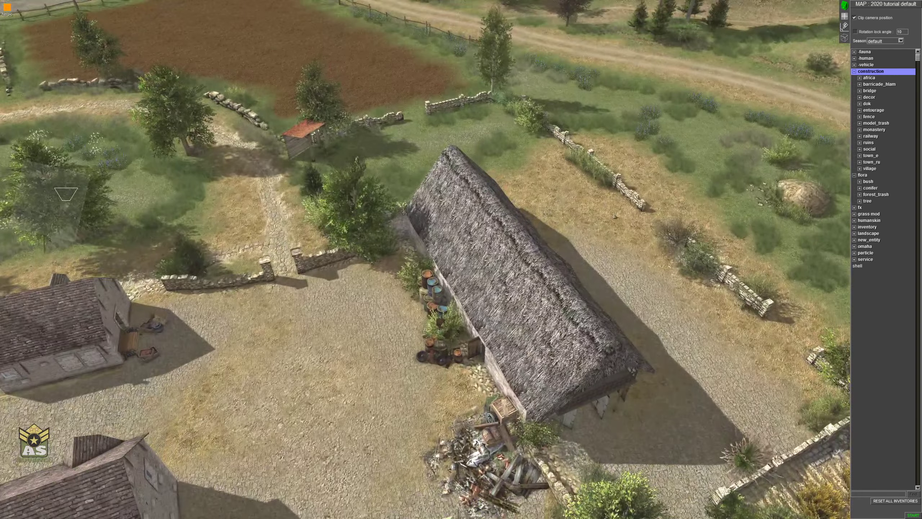
middle_click_drag(534, 207, 239, 424)
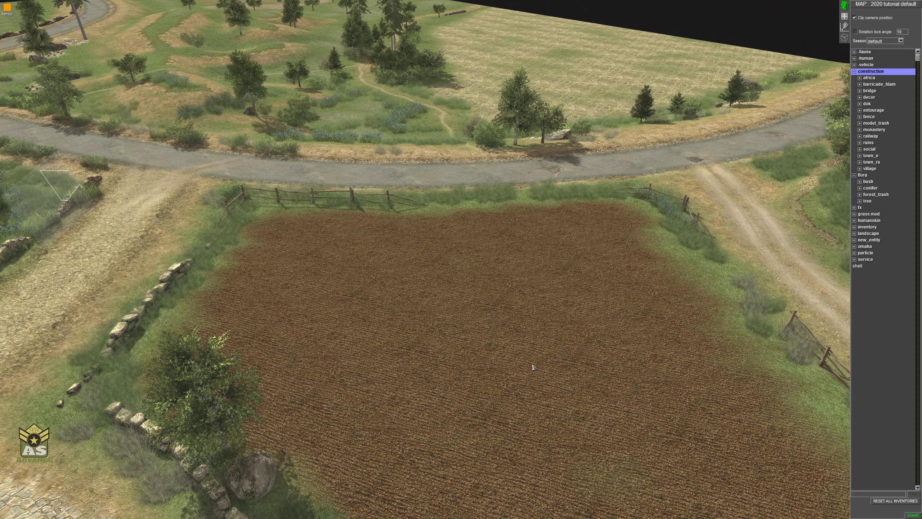
key("ctrl+v")
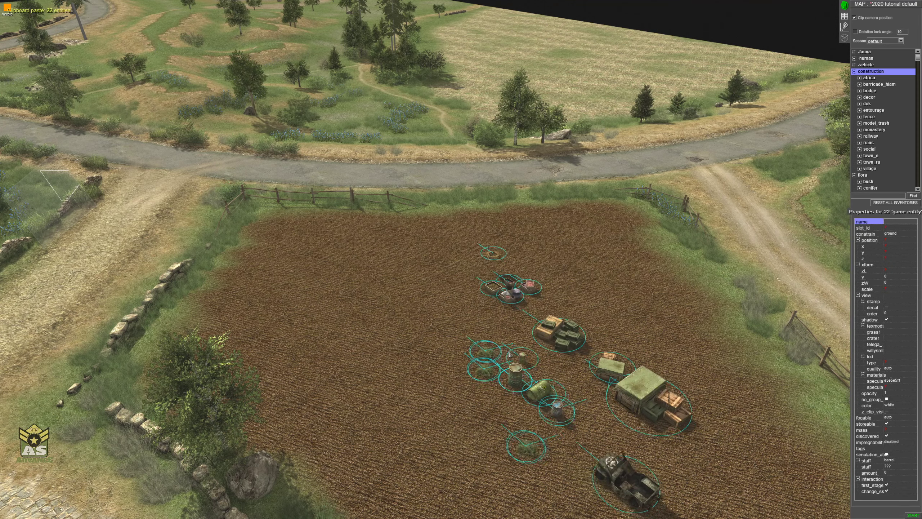
left_click(601, 280)
- Move the jeep onto the paved road, followed by the green crate stack and the small canister, and view them there
middle_click_drag(601, 288, 672, 283)
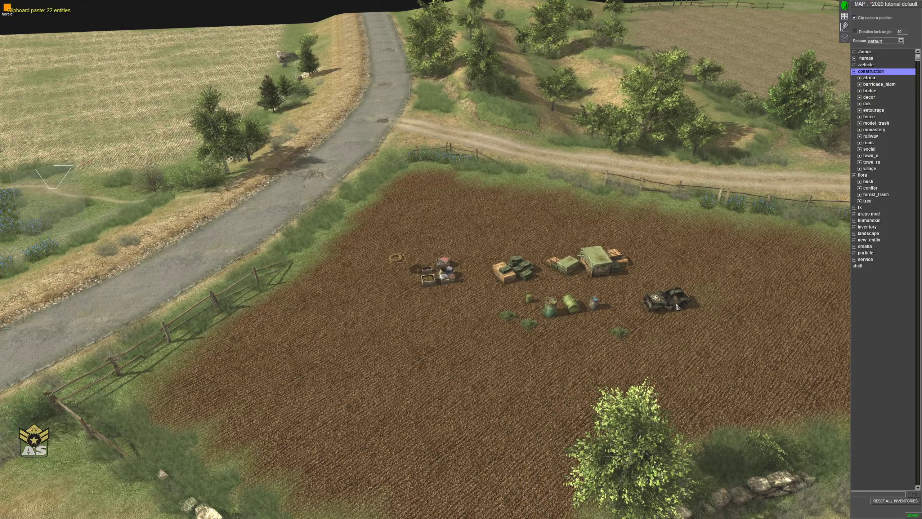
left_click_drag(677, 307, 200, 266)
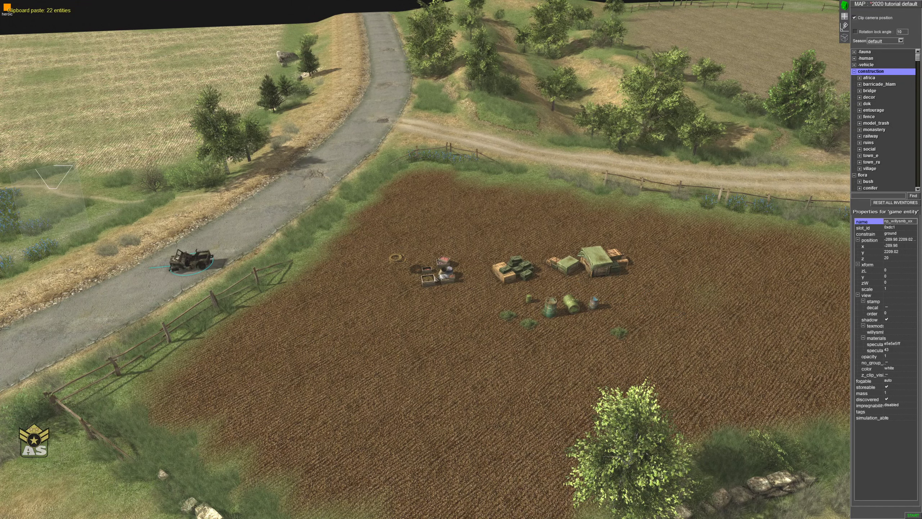
left_click_drag(499, 252, 533, 312)
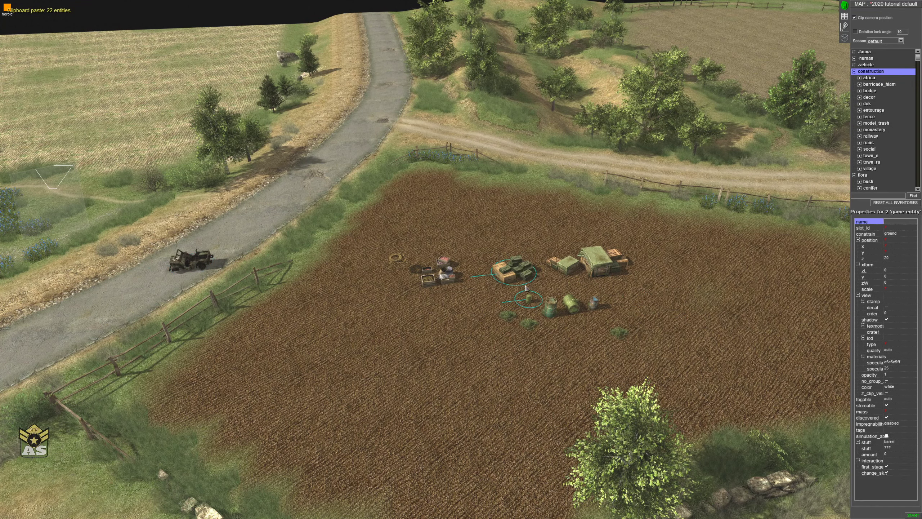
left_click_drag(516, 269, 236, 241)
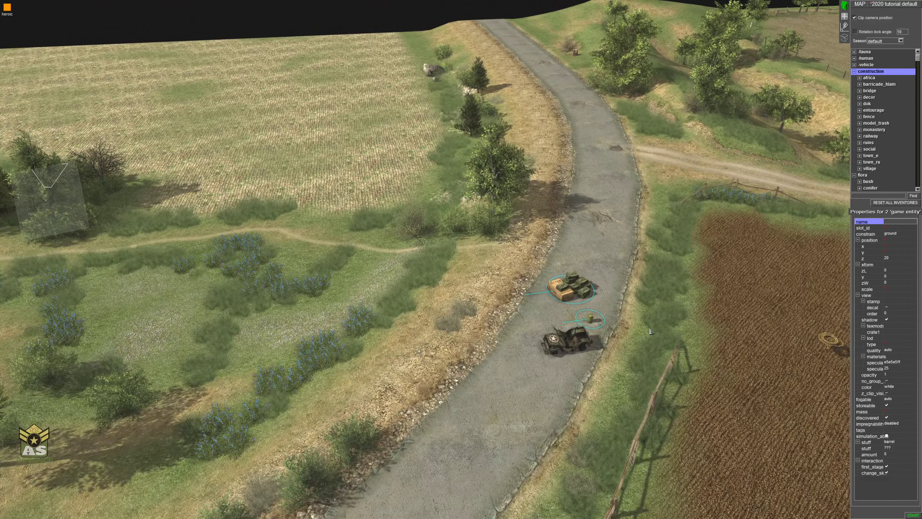
middle_click_drag(650, 331, 630, 349)
scroll(629, 351, "up", 3)
scroll(666, 388, "down", 3)
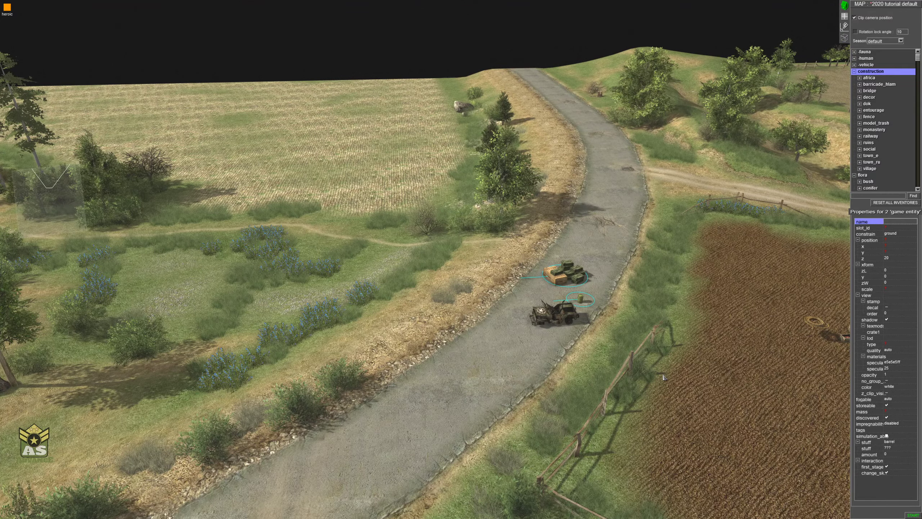
middle_click_drag(663, 398, 759, 391)
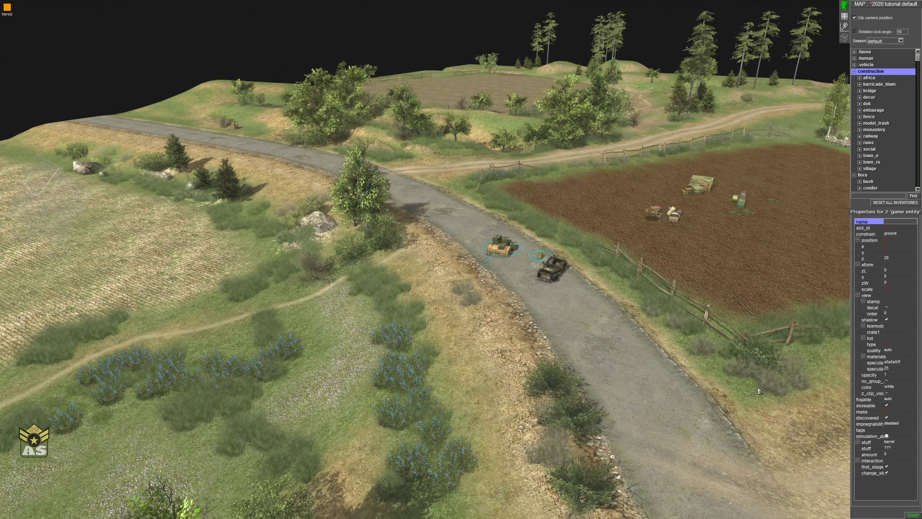